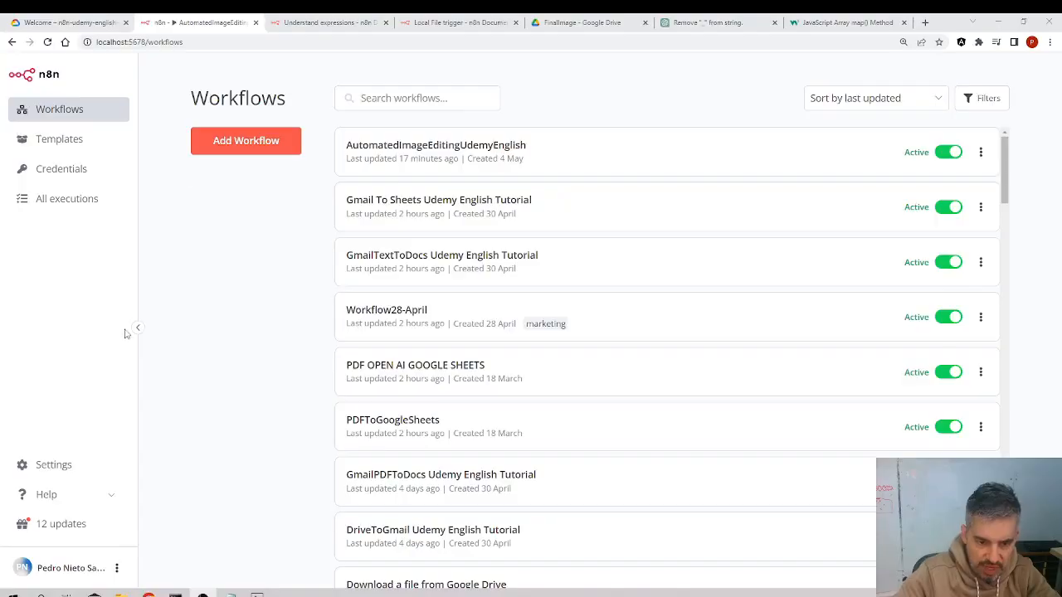
# Create a new workflow and name it AutomatedAccountantUdemyEnglish
pyautogui.click(200, 148)
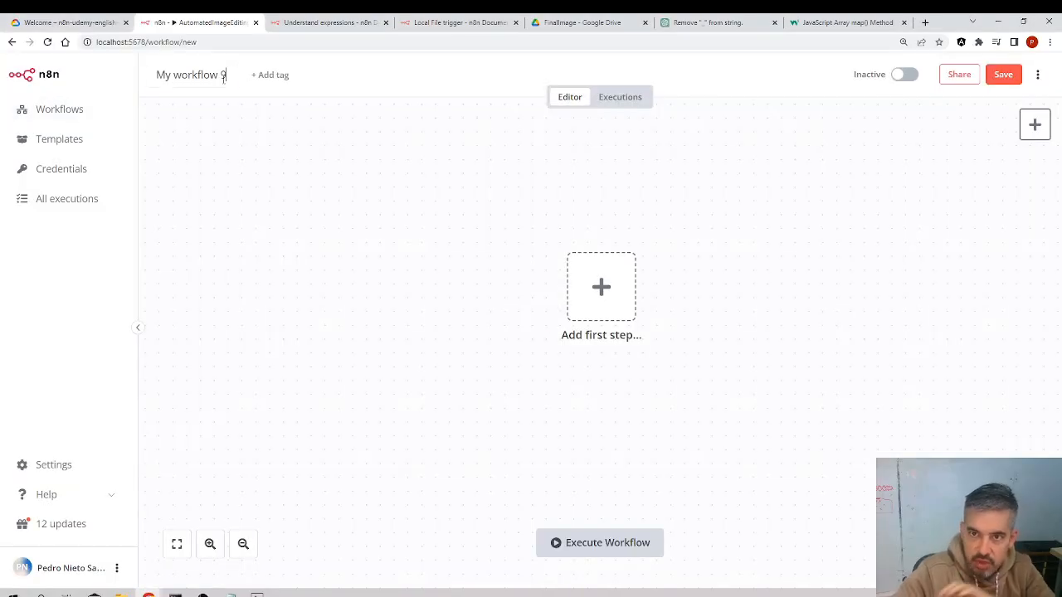
pyautogui.click(225, 75)
pyautogui.press('BackSpace')
pyautogui.press('BackSpace')
pyautogui.press('BackSpace')
pyautogui.press('BackSpace')
pyautogui.press('BackSpace')
pyautogui.press('BackSpace')
pyautogui.press('BackSpace')
pyautogui.press('BackSpace')
pyautogui.press('BackSpace')
pyautogui.press('BackSpace')
pyautogui.press('BackSpace')
pyautogui.press('BackSpace')
pyautogui.press('BackSpace')
pyautogui.write('AutomatedAccou')
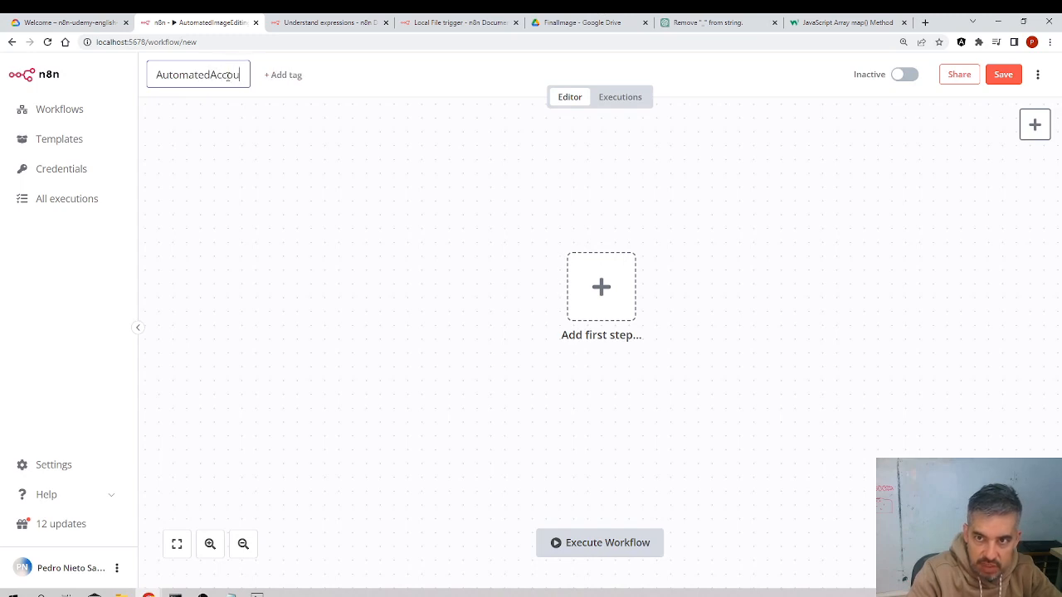
pyautogui.write('ntantOpenAI')
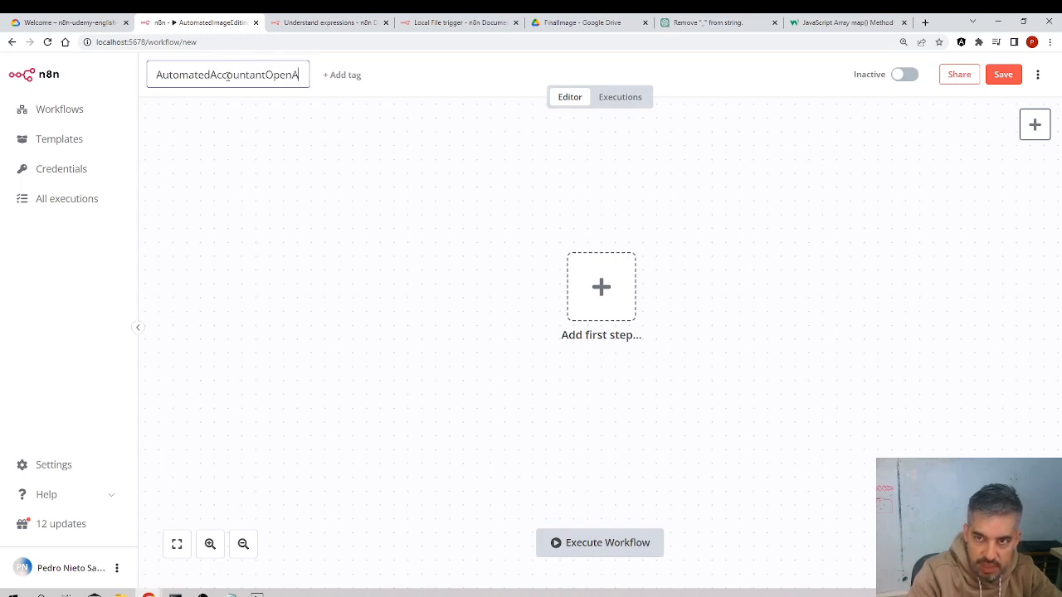
pyautogui.press('BackSpace')
pyautogui.press('BackSpace')
pyautogui.press('BackSpace')
pyautogui.press('BackSpace')
pyautogui.press('BackSpace')
pyautogui.press('BackSpace')
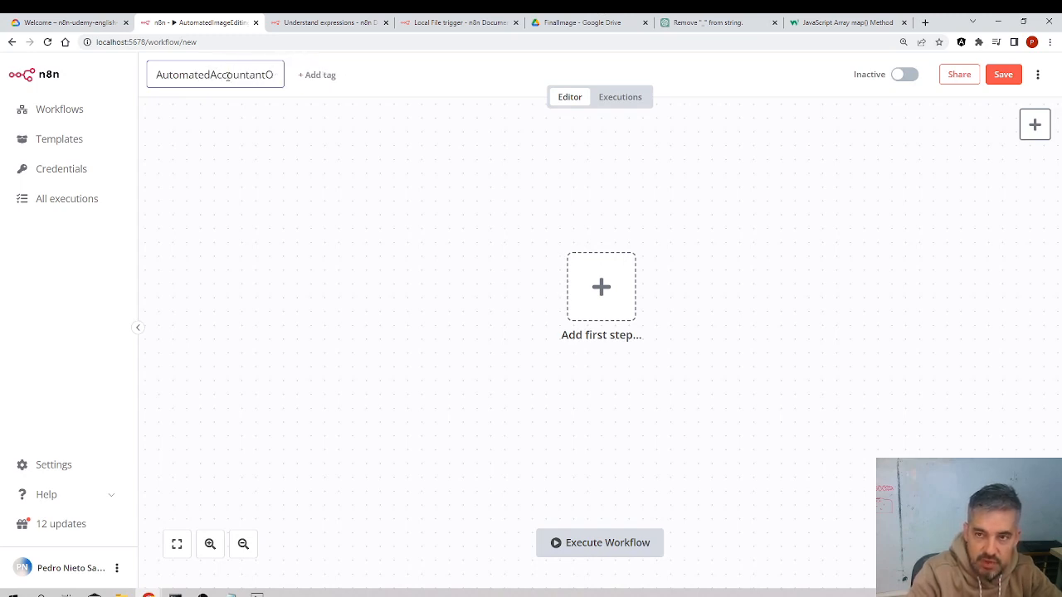
pyautogui.write('Ud')
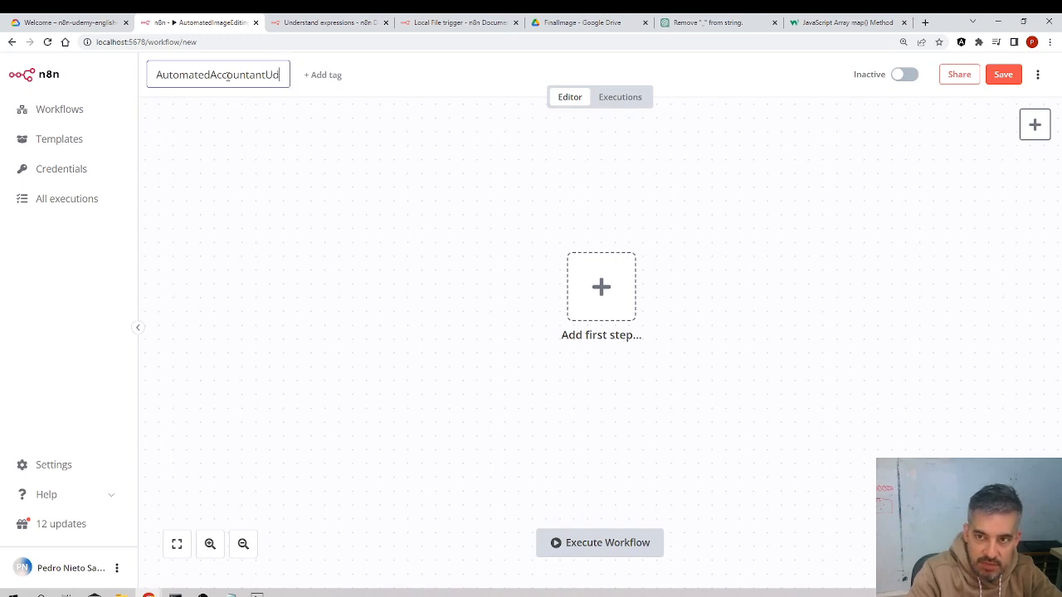
pyautogui.write('emyEnglish')
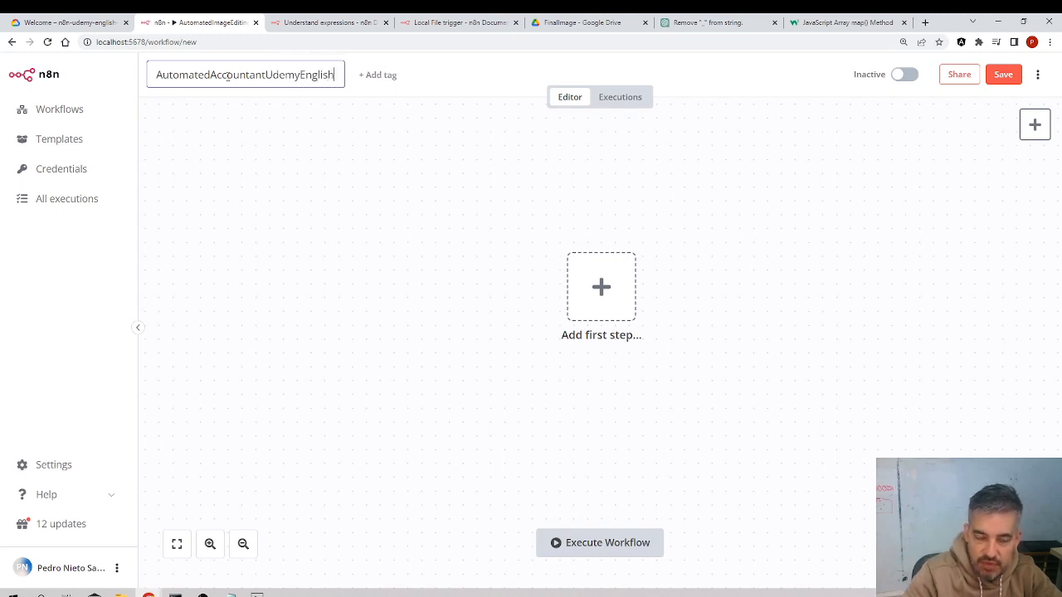
pyautogui.press('Return')
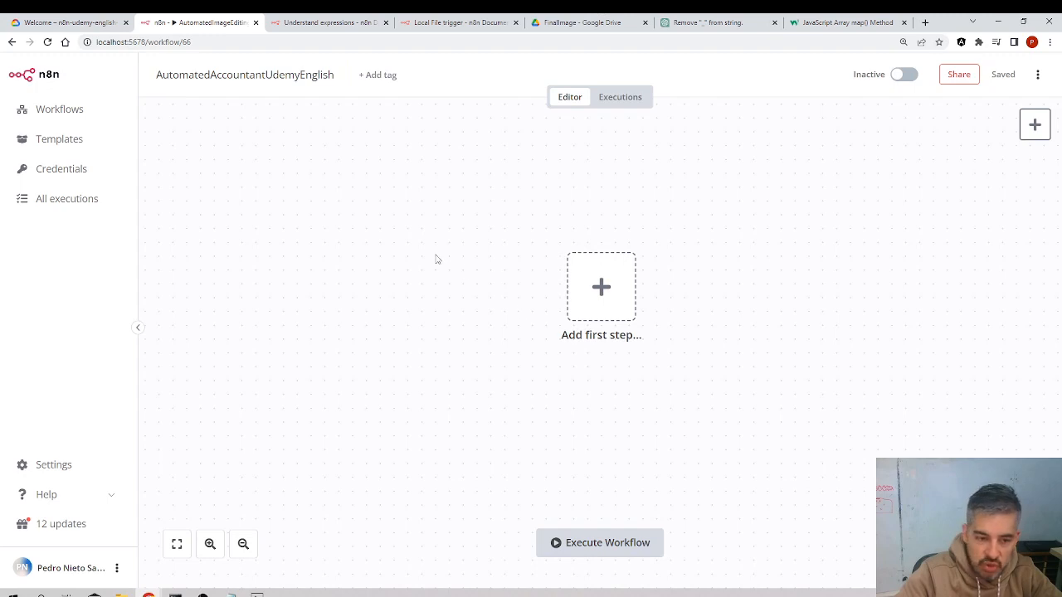
pyautogui.moveTo(609, 233); pyautogui.dragTo(323, 283)
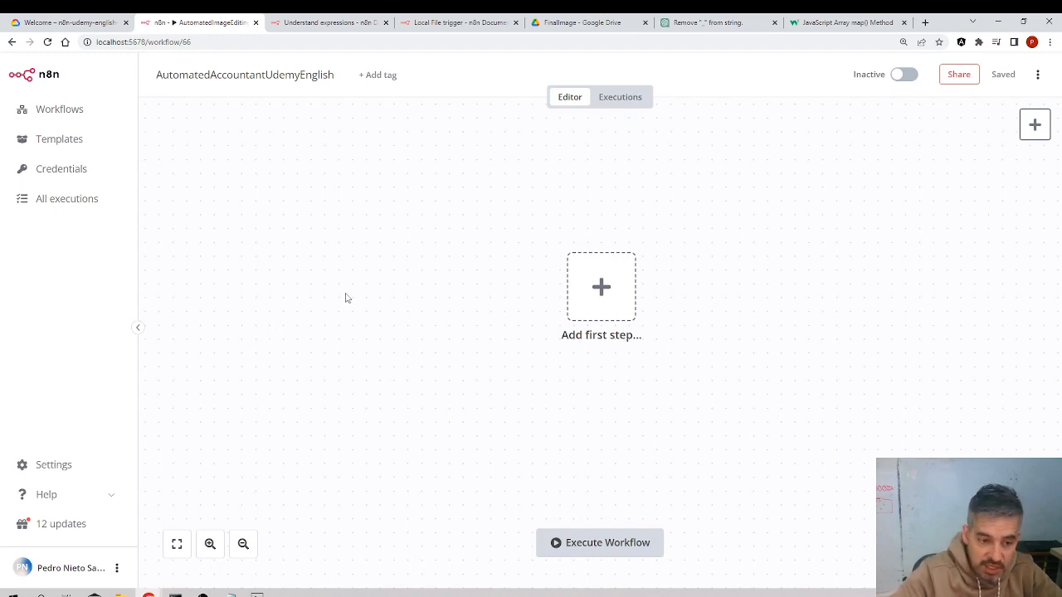
pyautogui.moveTo(604, 268); pyautogui.dragTo(412, 212)
pyautogui.click(591, 281)
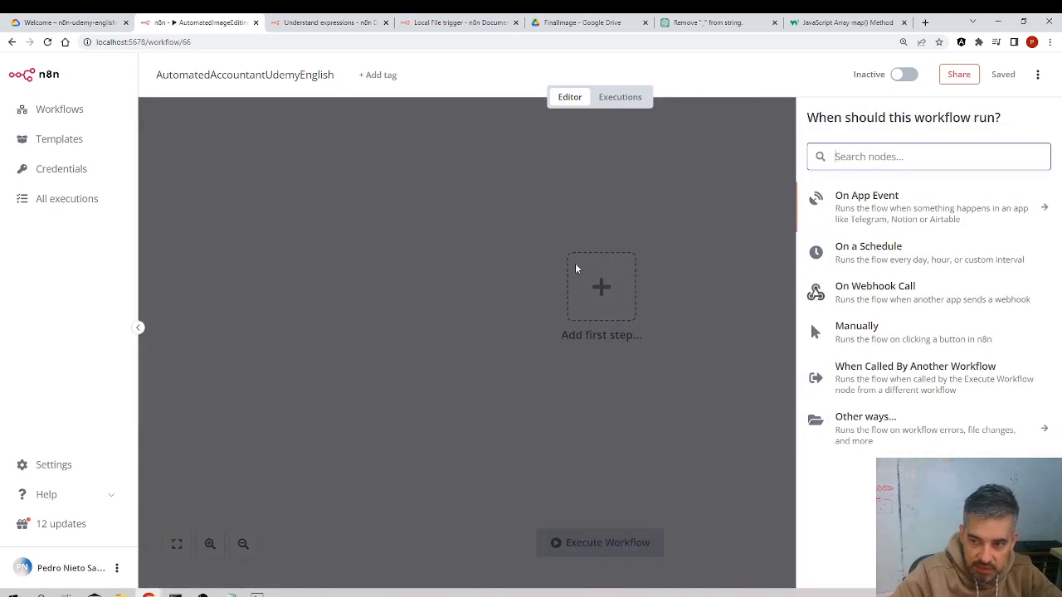
pyautogui.click(484, 261)
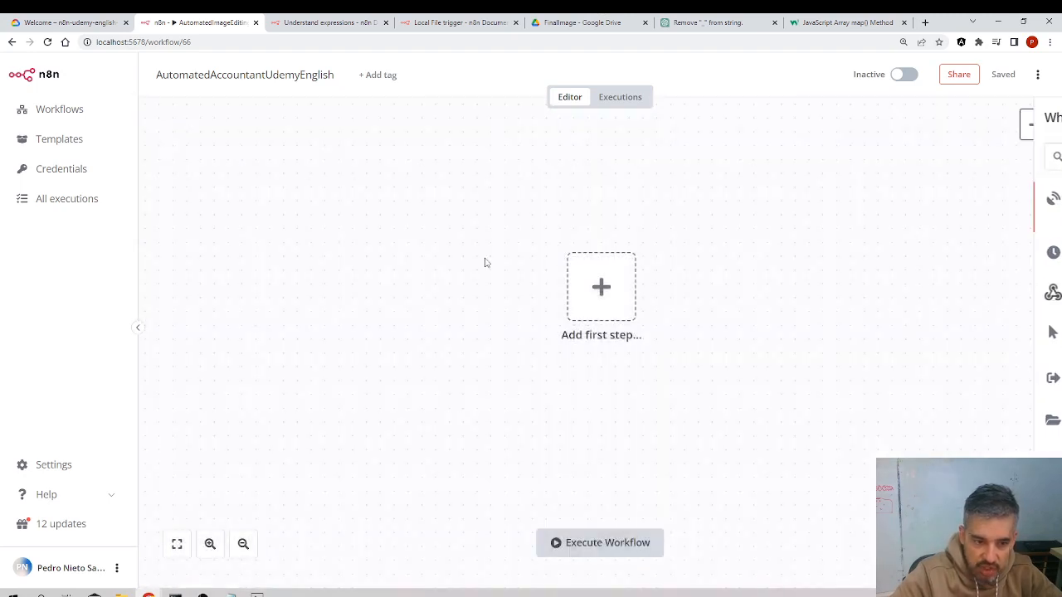
pyautogui.click(578, 292)
pyautogui.click(467, 207)
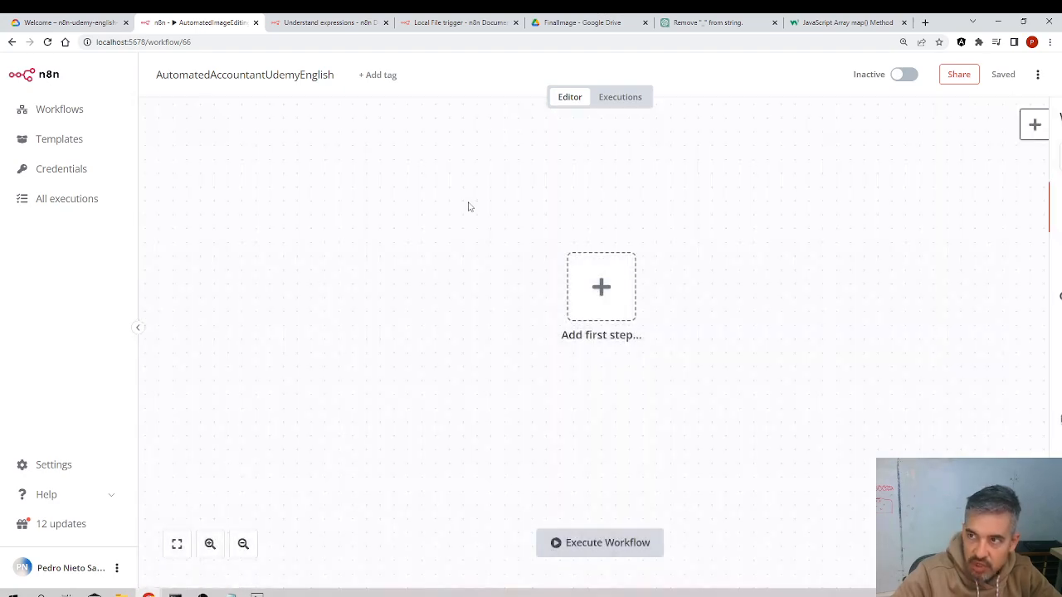
# Switch to Google Drive, close the image preview and create a new folder named Invoices inside FinalImage
pyautogui.click(593, 25)
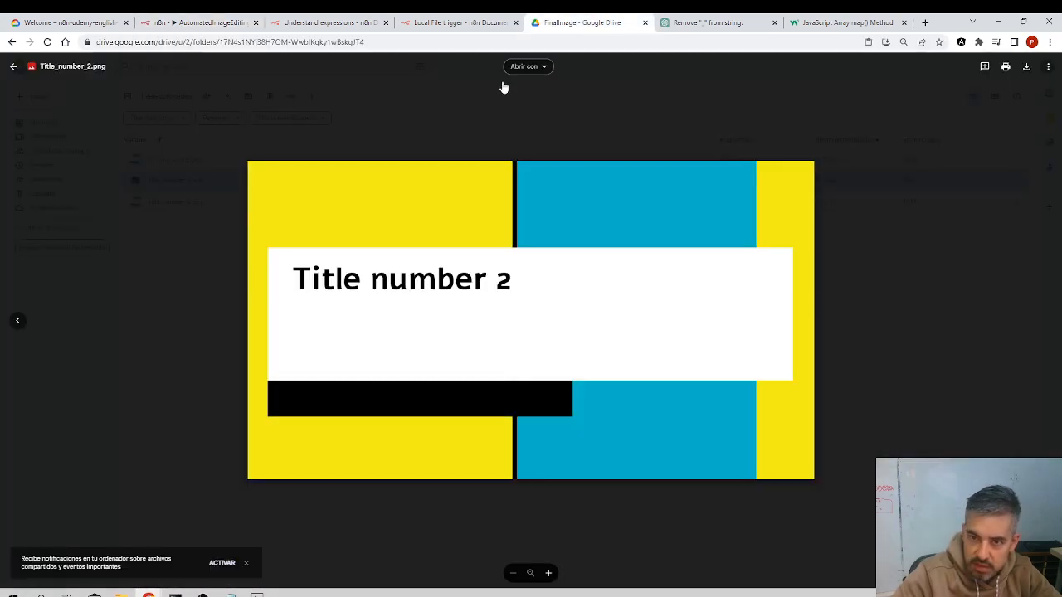
pyautogui.click(17, 67)
pyautogui.click(36, 95)
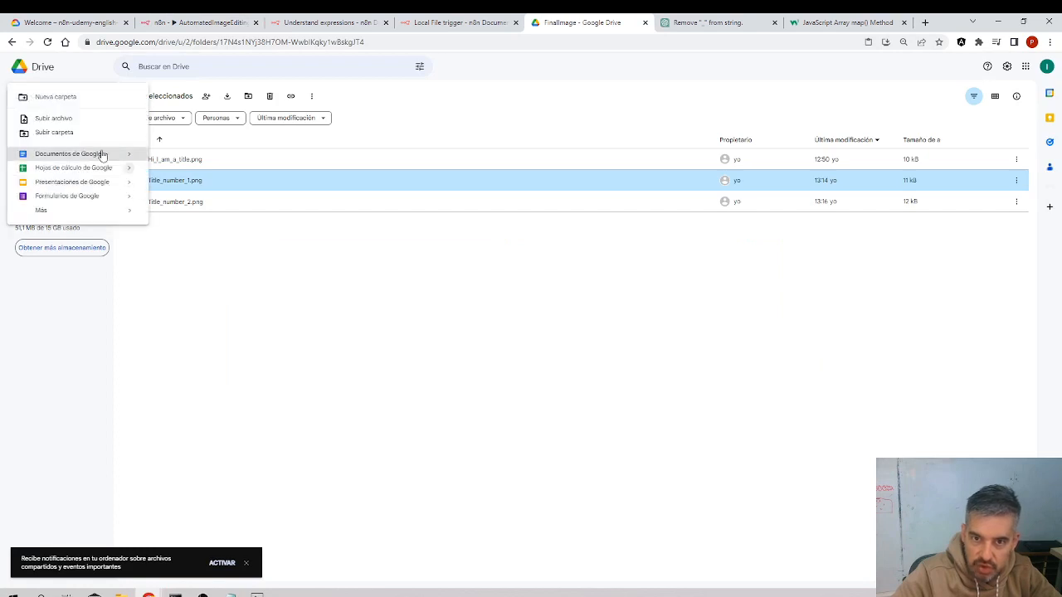
pyautogui.click(72, 97)
pyautogui.write('t')
pyautogui.write('nvoices')
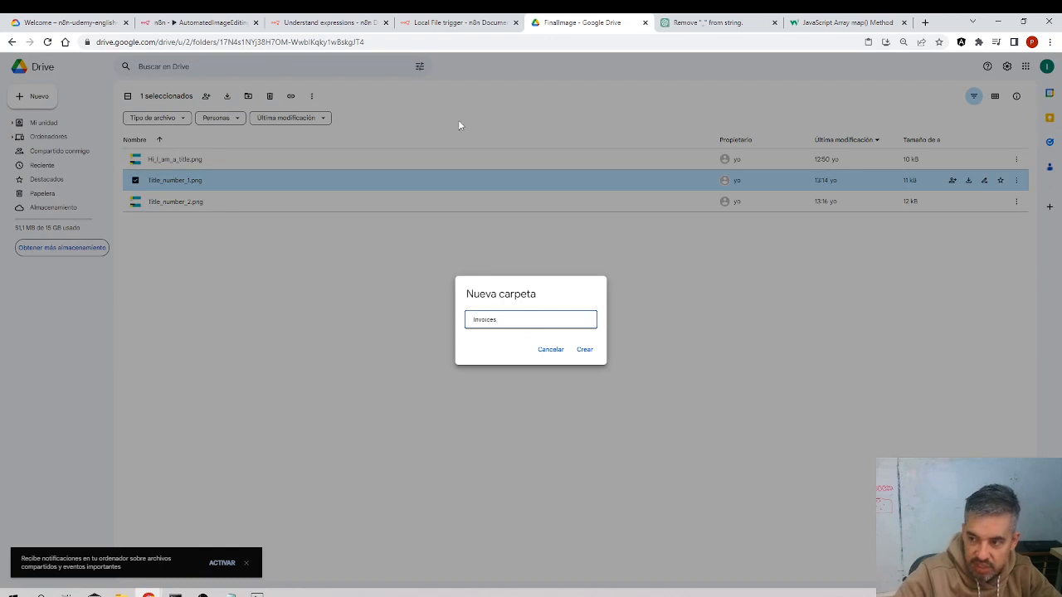
pyautogui.click(589, 355)
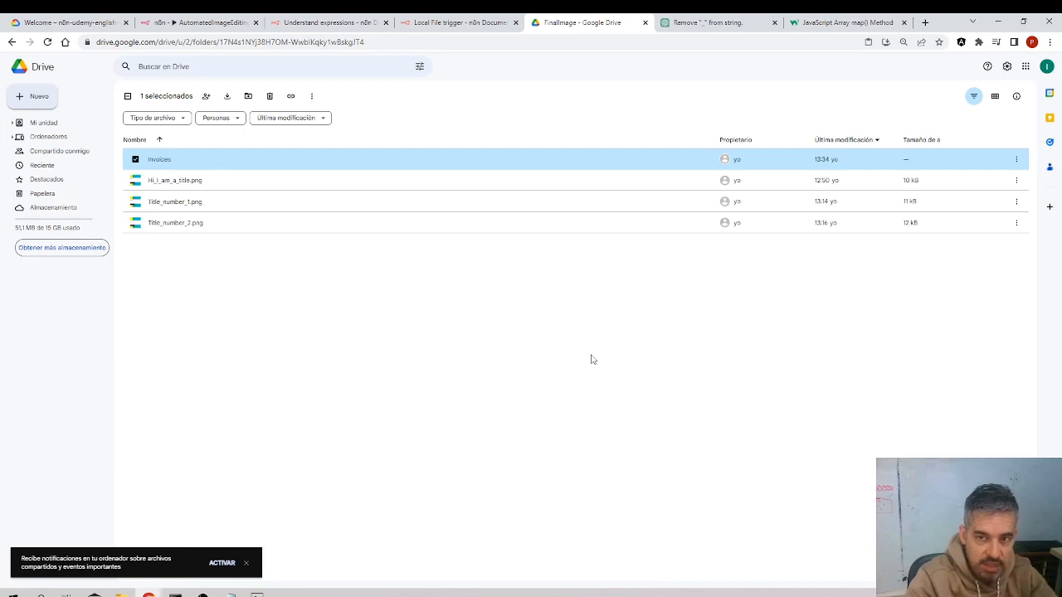
pyautogui.click(558, 420)
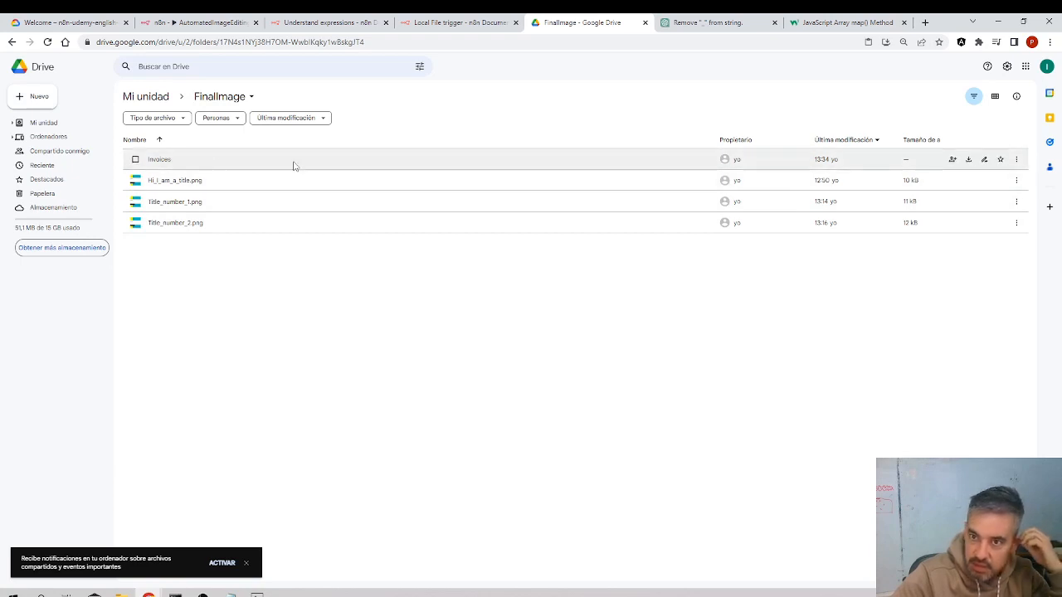
# Return to the n8n workflow and add a Google Drive trigger for changes involving a specific folder as its first step
pyautogui.click(225, 28)
pyautogui.click(599, 304)
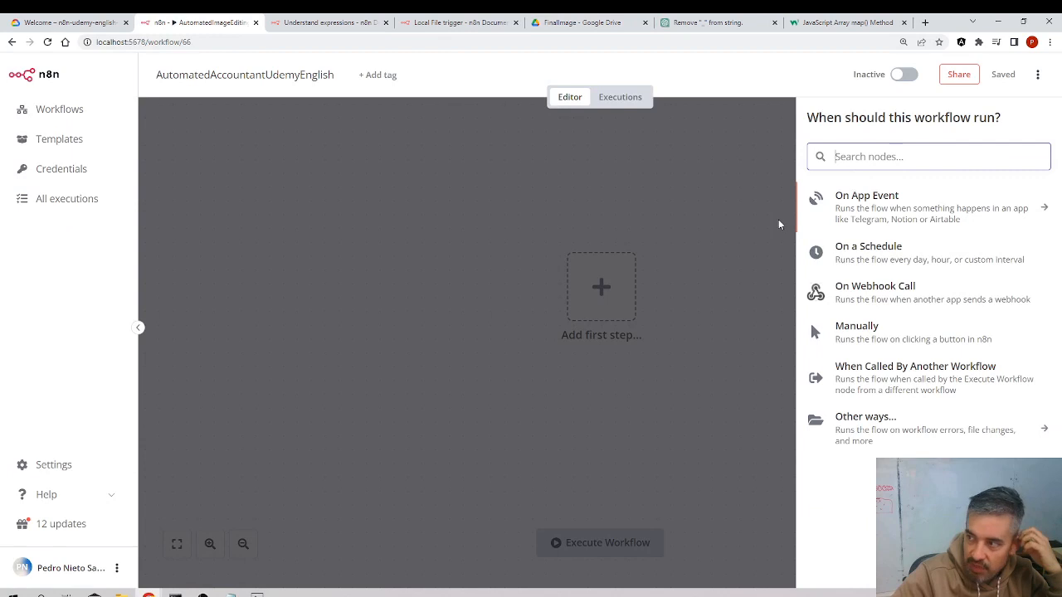
pyautogui.write('google drive t')
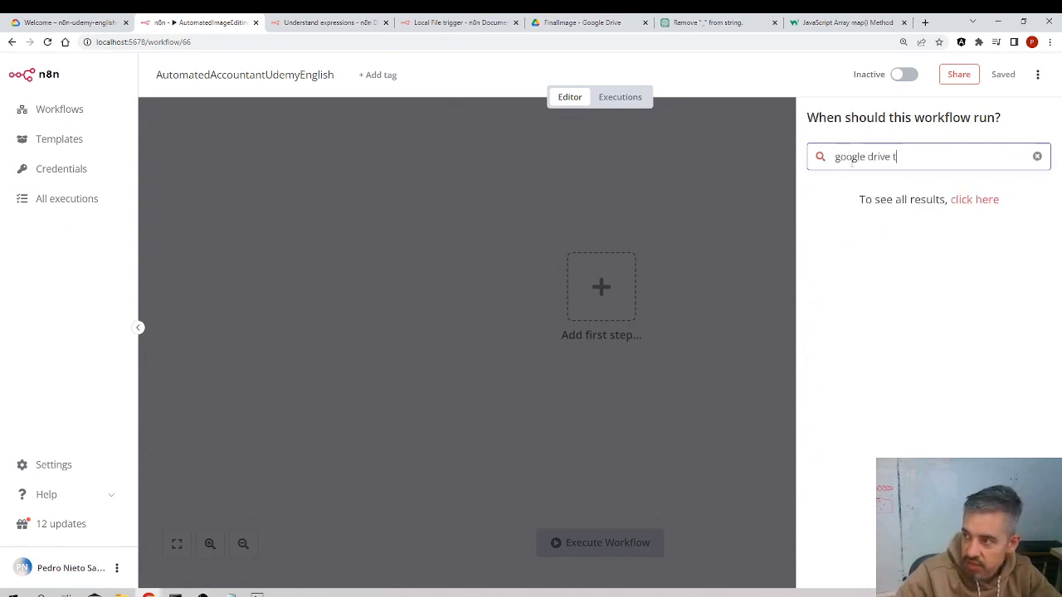
pyautogui.moveTo(912, 156); pyautogui.dragTo(818, 160)
pyautogui.click(899, 157)
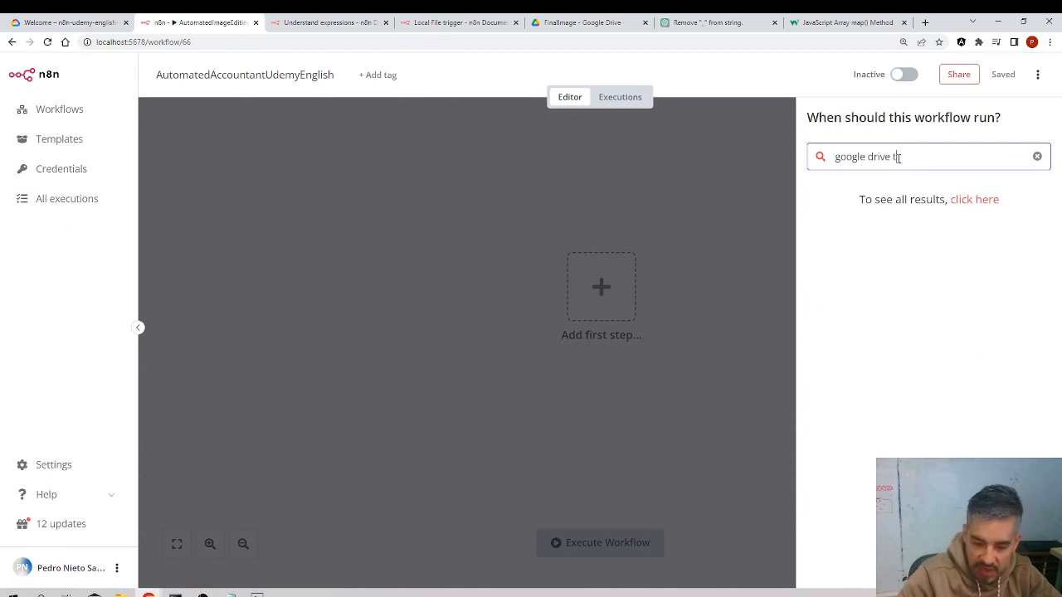
pyautogui.press('BackSpace')
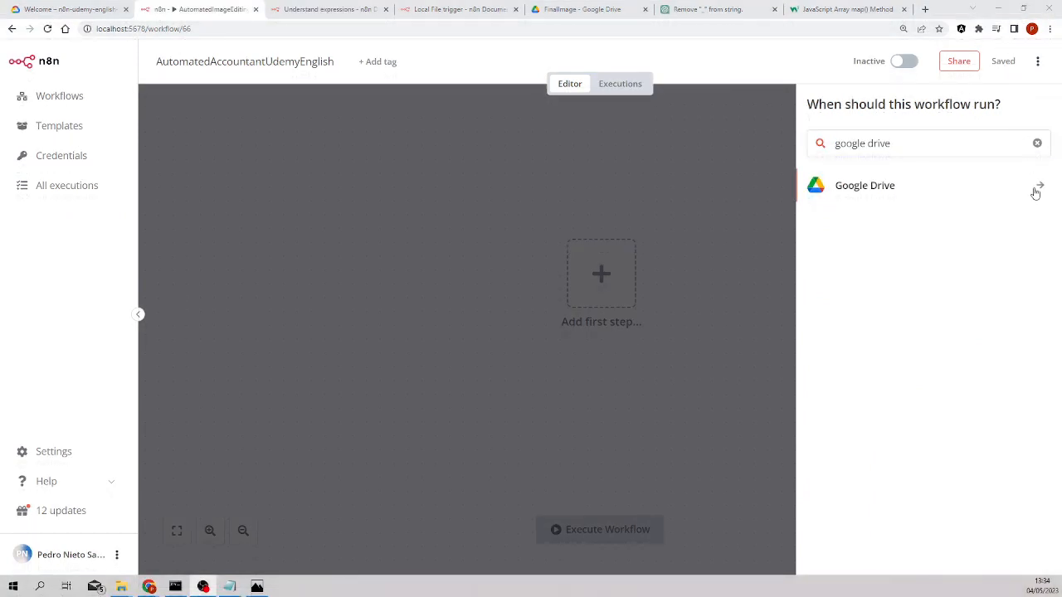
pyautogui.click(1035, 193)
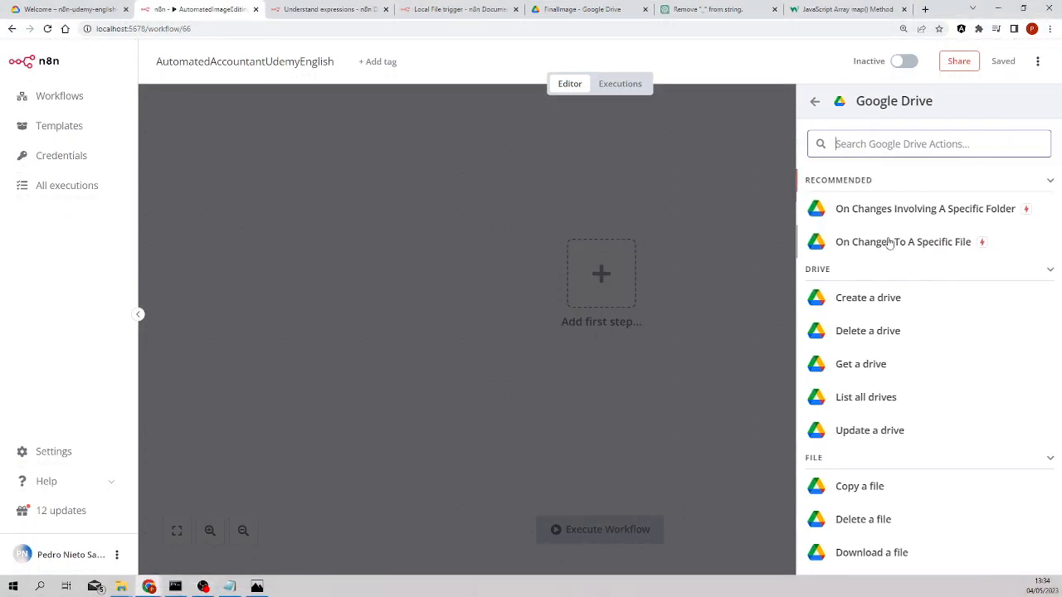
pyautogui.click(882, 212)
# Connect the trigger with the Google Drive Udemy English Tutorial credential, keeping Every Minute as its only poll time
pyautogui.click(320, 159)
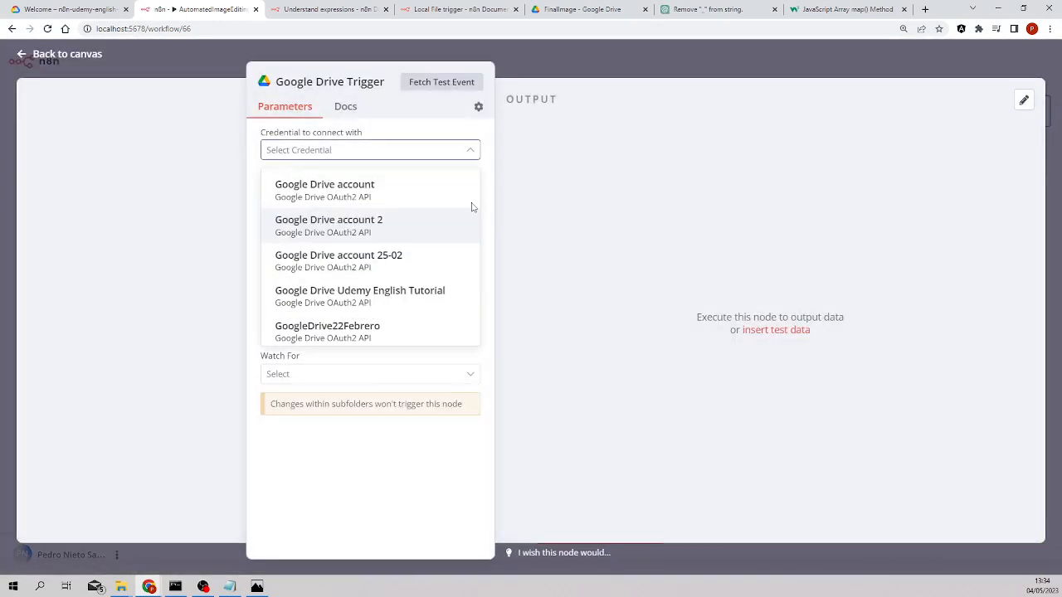
pyautogui.click(386, 295)
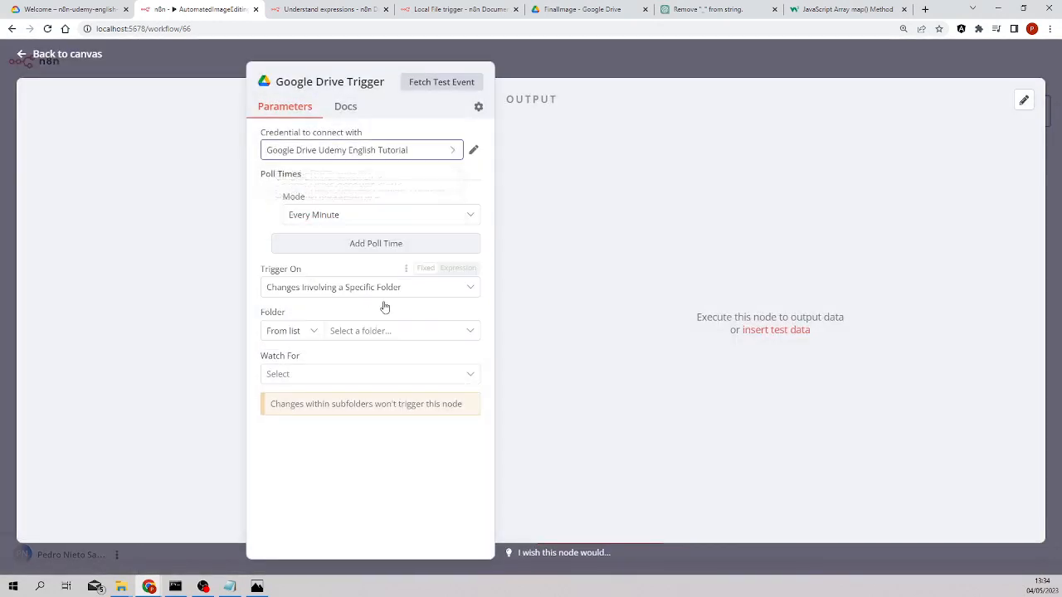
pyautogui.click(339, 244)
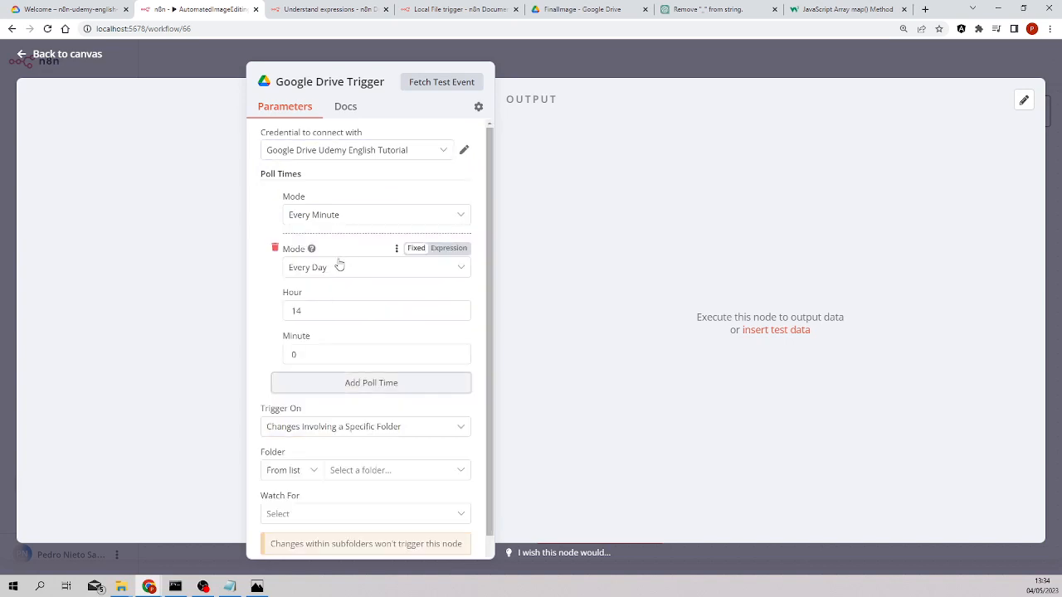
pyautogui.click(274, 248)
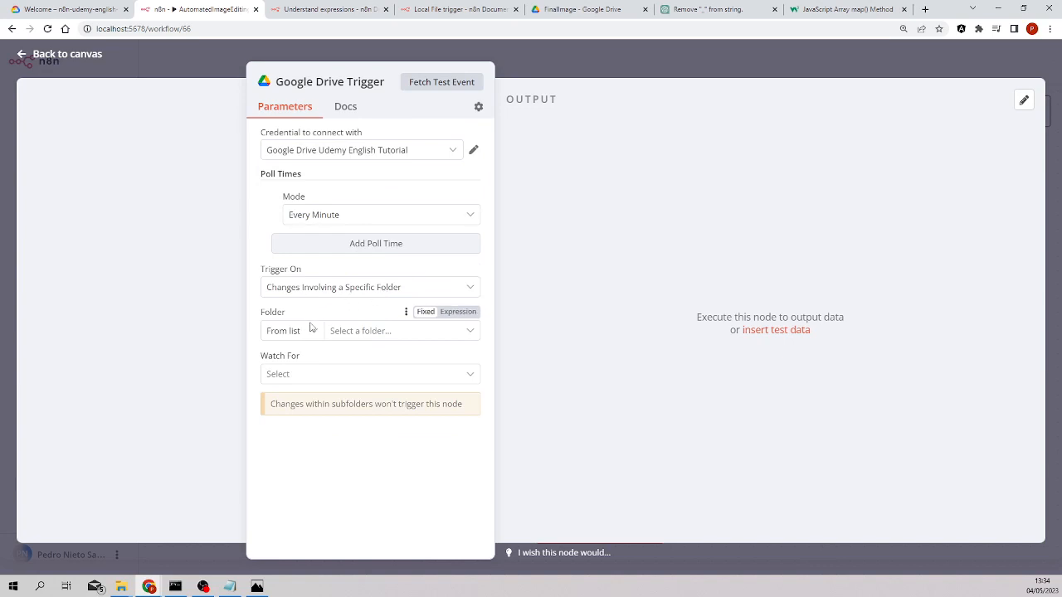
# Set the trigger to watch the Invoices folder for File Created events
pyautogui.click(361, 331)
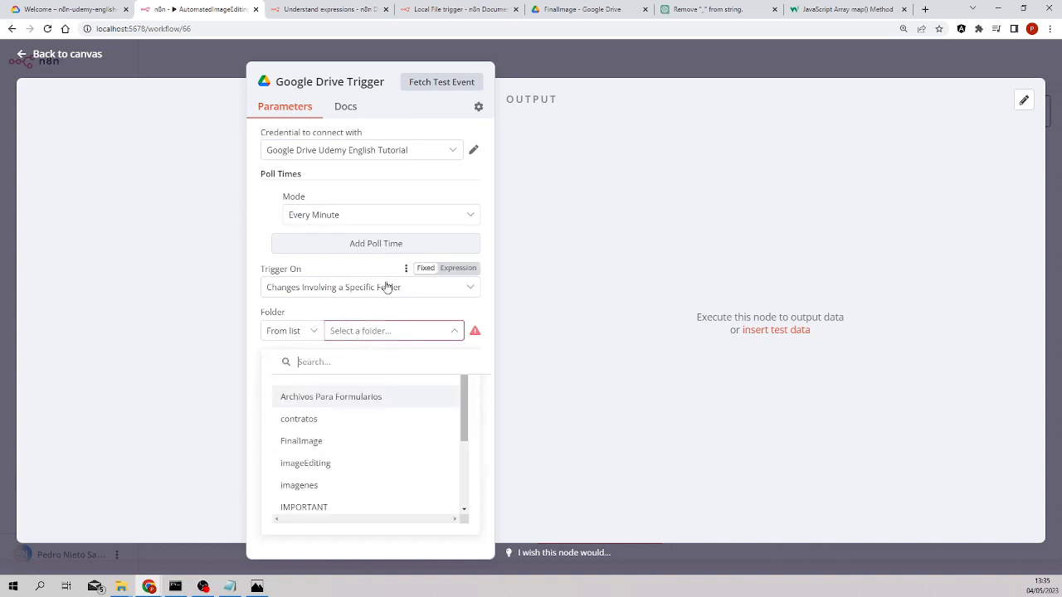
pyautogui.write('invoices')
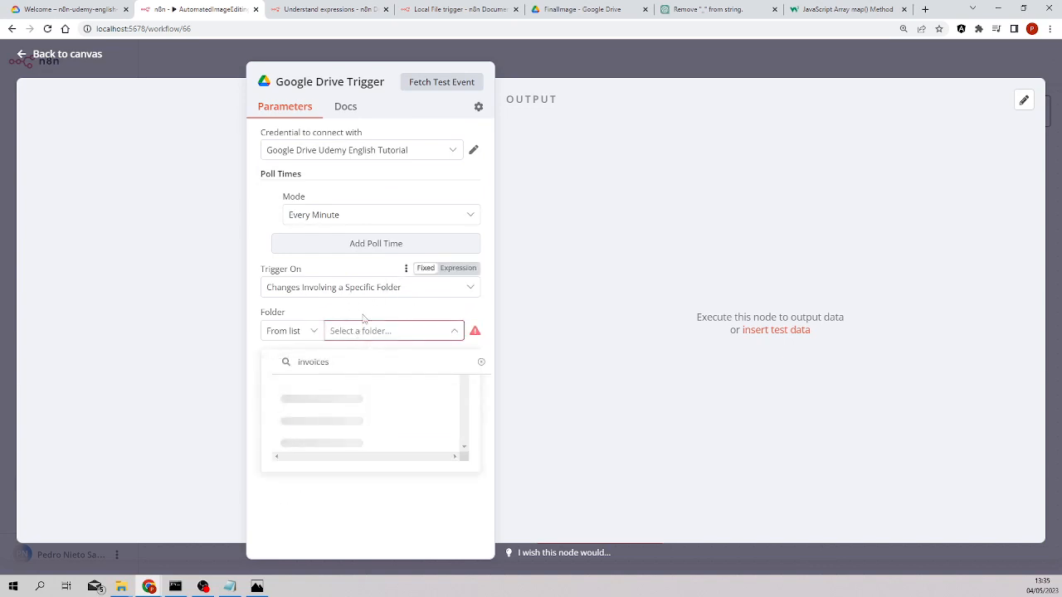
pyautogui.click(309, 399)
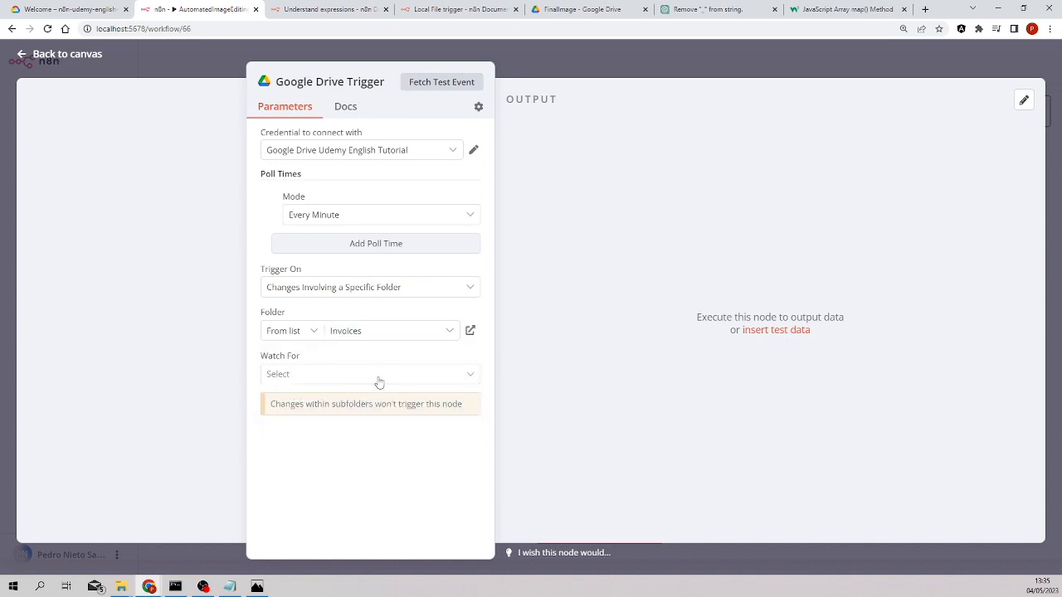
pyautogui.click(299, 373)
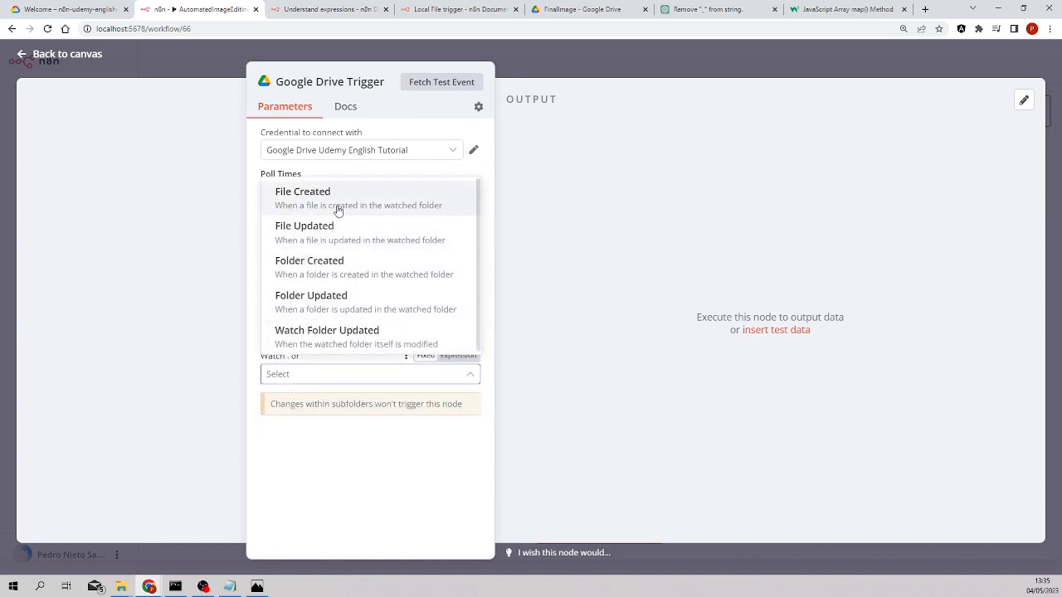
pyautogui.click(339, 211)
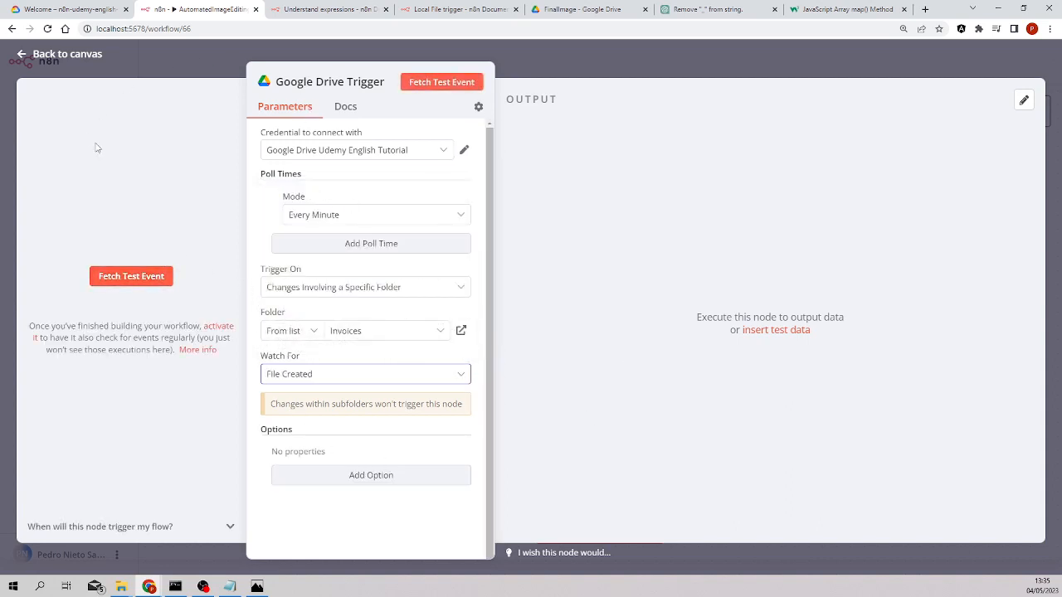
# Open the Invoices folder in Google Drive and move the googleEnero PDF off the main desktop, returning to the n8n trigger
pyautogui.click(584, 11)
pyautogui.doubleClick(162, 151)
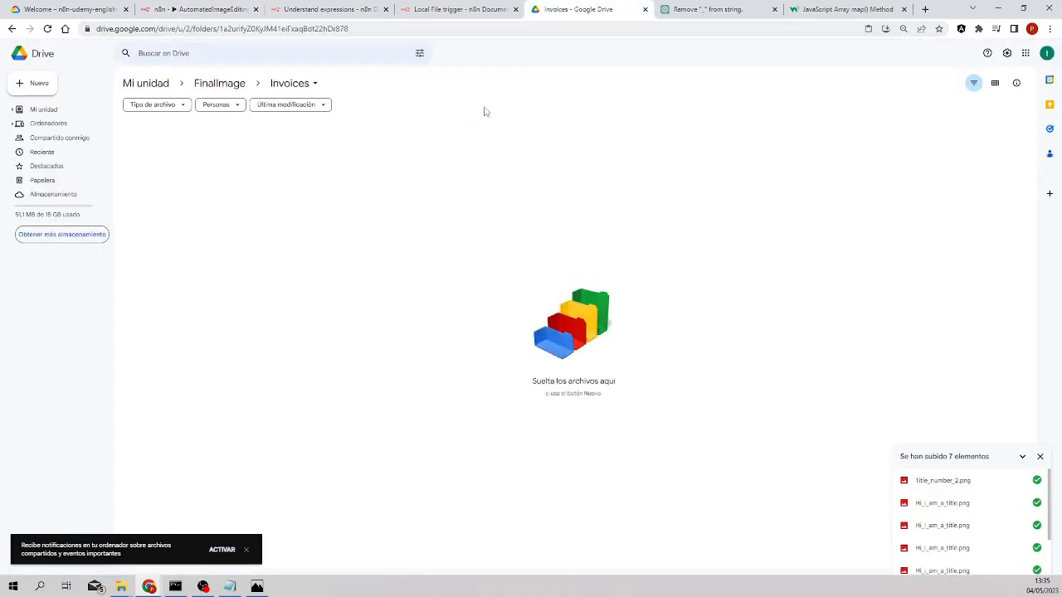
pyautogui.click(973, 9)
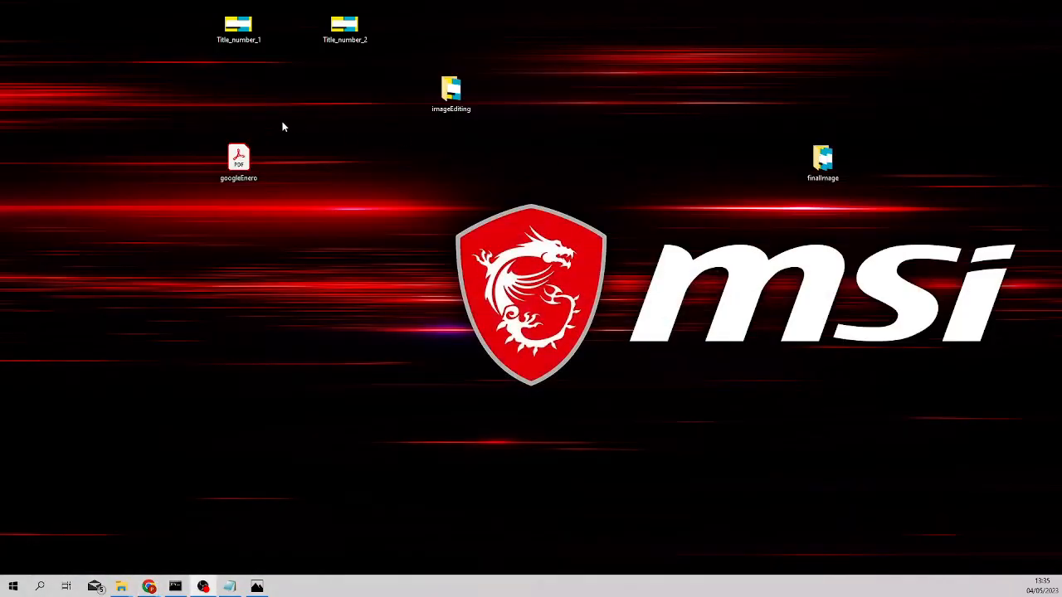
pyautogui.moveTo(0, 190); pyautogui.dragTo(0, 199)
pyautogui.moveTo(150, 587)
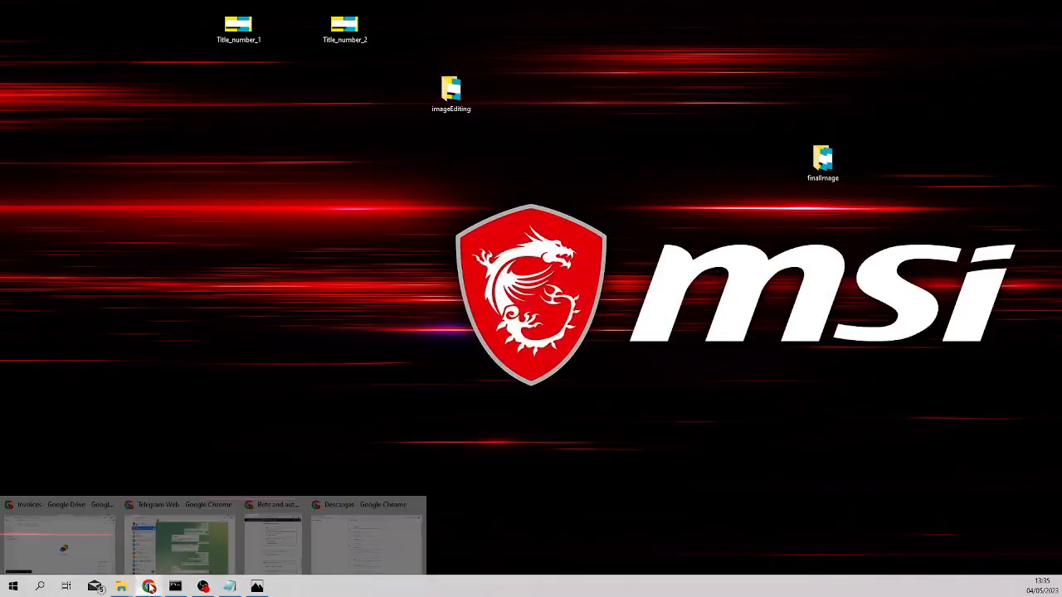
pyautogui.click(95, 536)
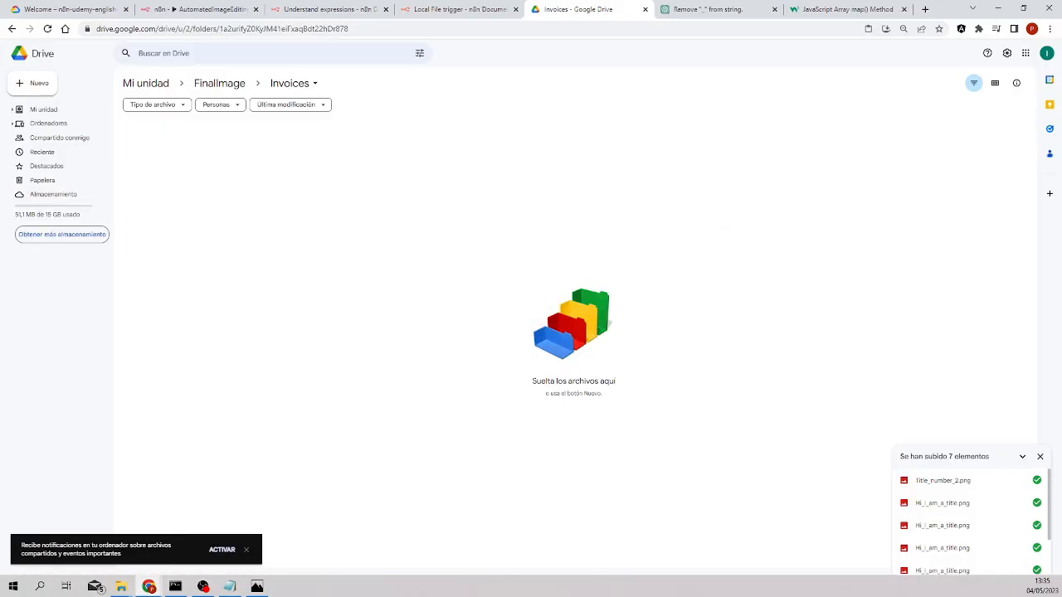
pyautogui.click(202, 17)
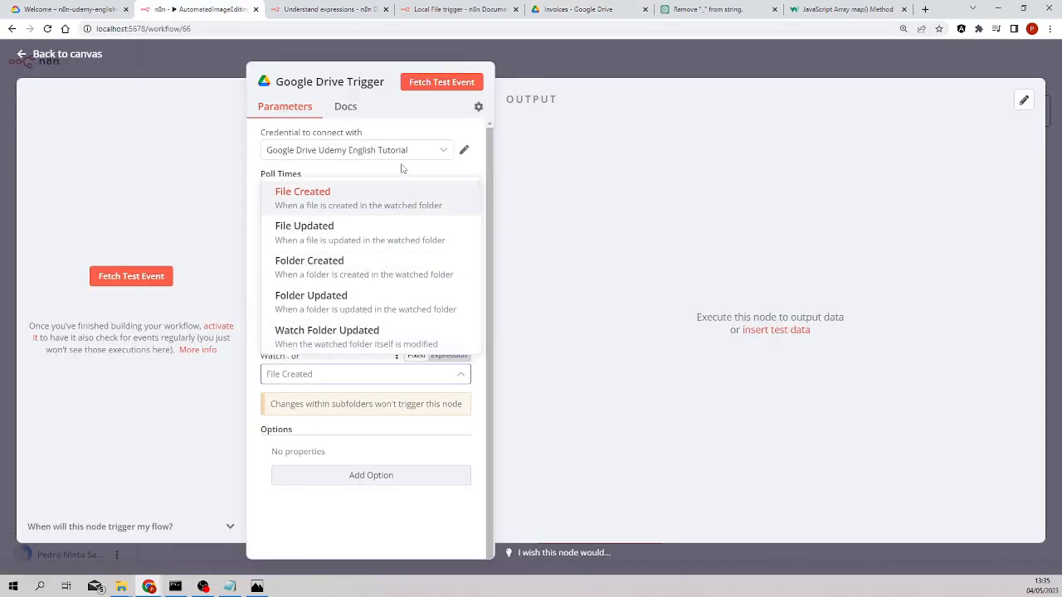
# Execute the workflow from the canvas, and upload googleEnero.pdf to the Invoices folder in Google Drive
pyautogui.click(226, 83)
pyautogui.click(561, 531)
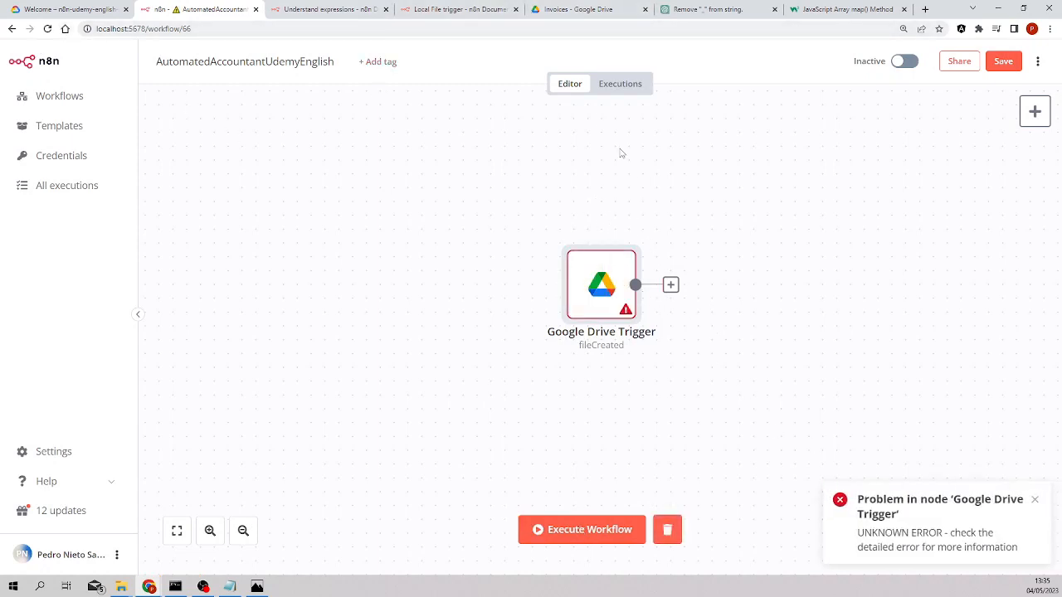
pyautogui.click(583, 10)
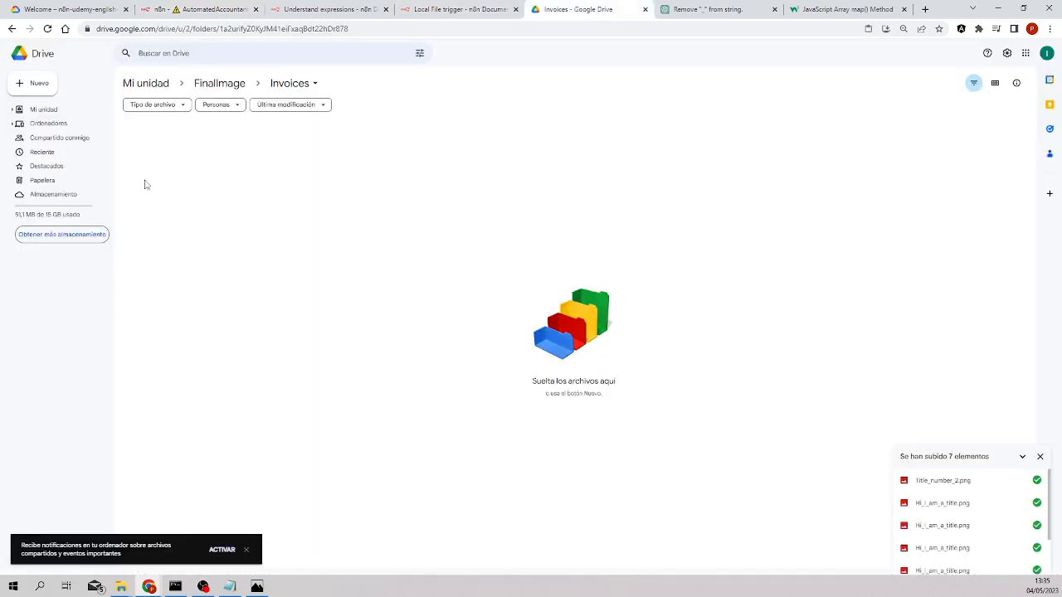
pyautogui.moveTo(0, 274); pyautogui.dragTo(324, 287)
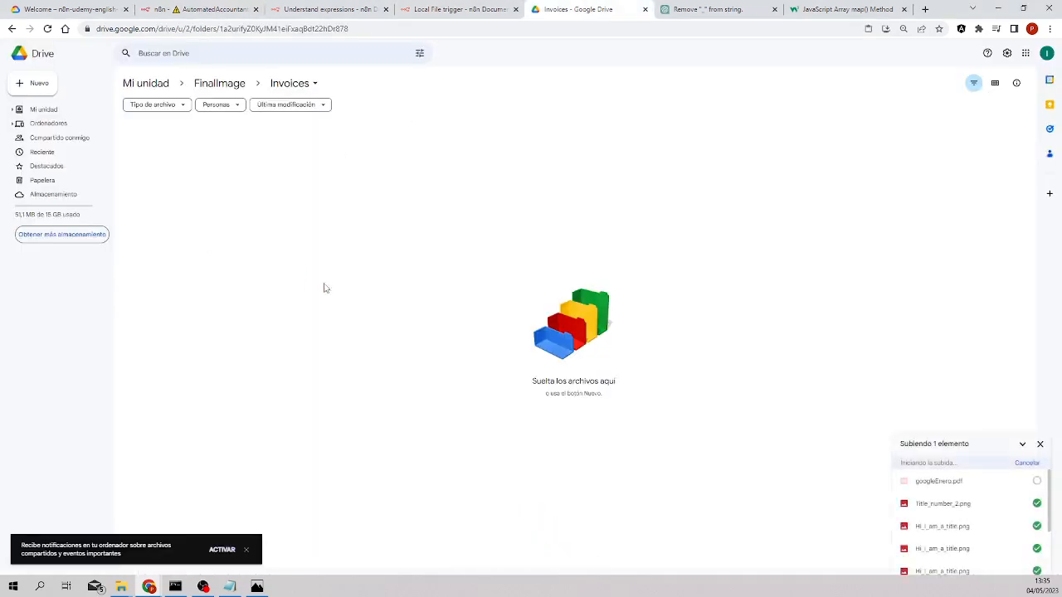
# Return to the n8n workflow, fetch a test event for the Google Drive Trigger and view its output as JSON
pyautogui.click(199, 9)
pyautogui.doubleClick(597, 297)
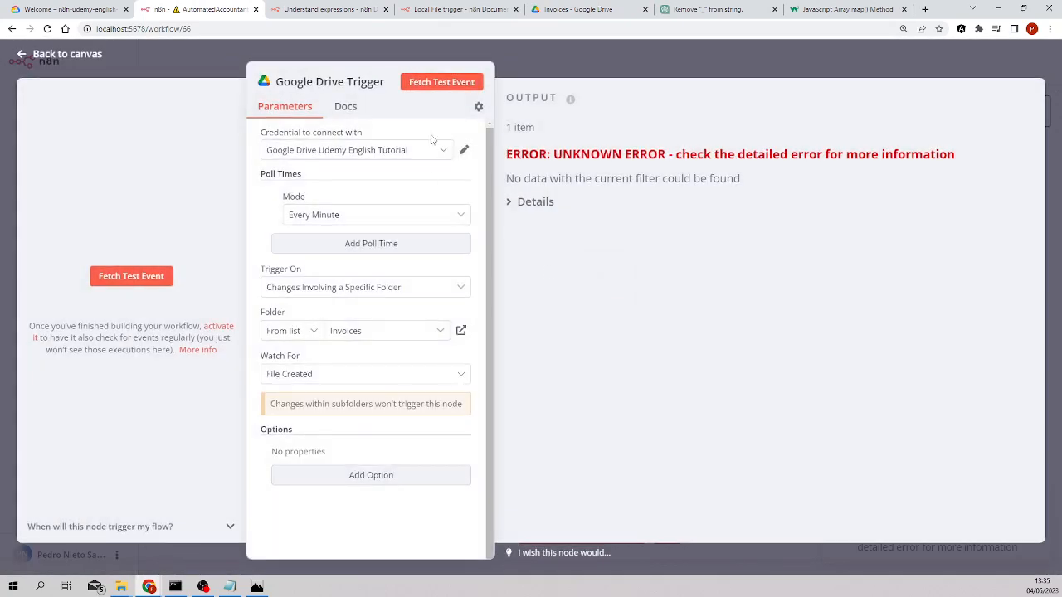
pyautogui.click(442, 83)
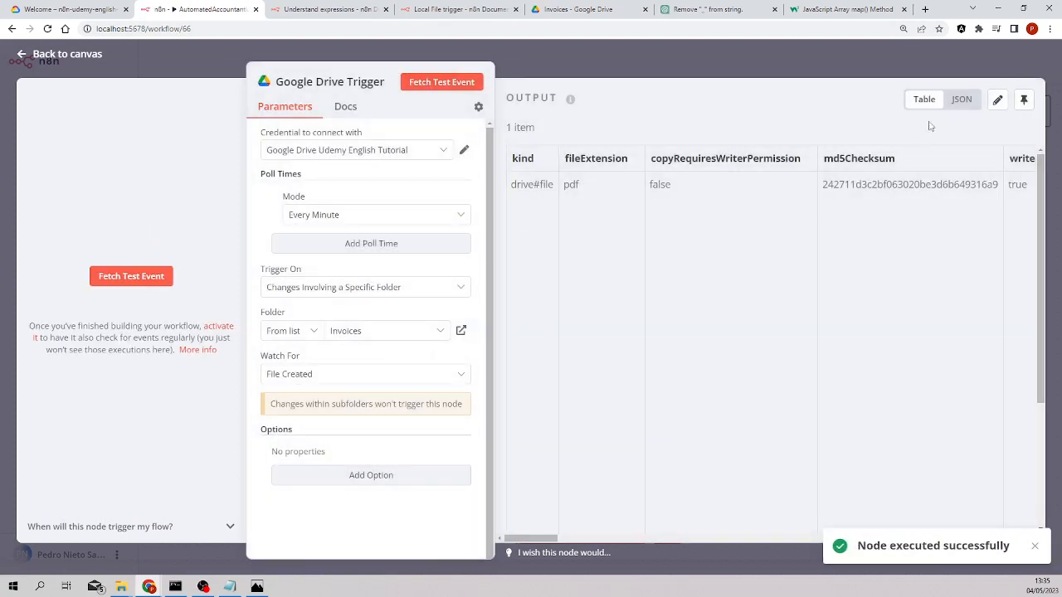
pyautogui.click(962, 98)
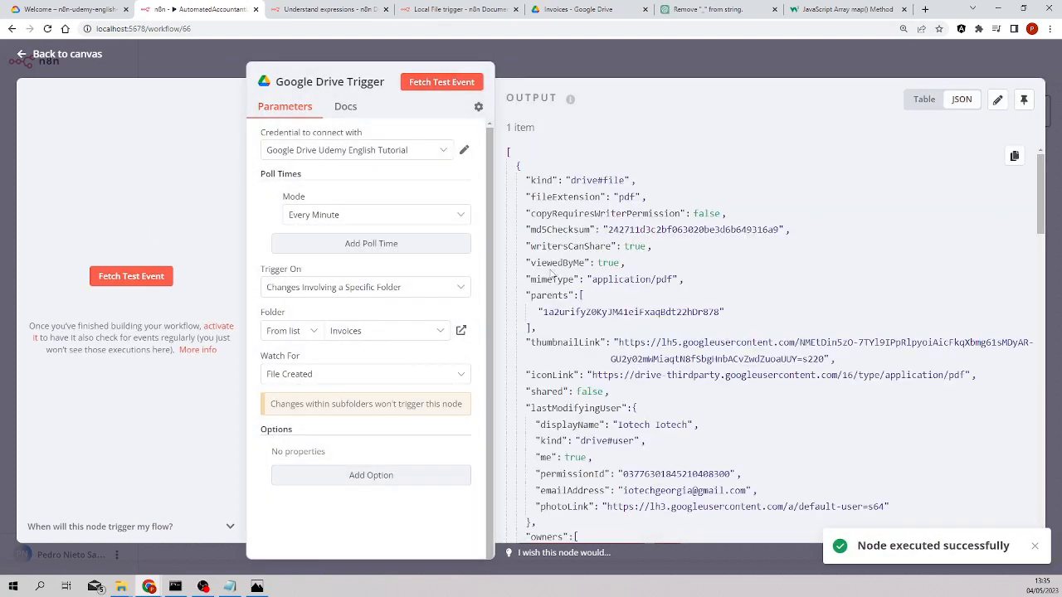
pyautogui.click(233, 61)
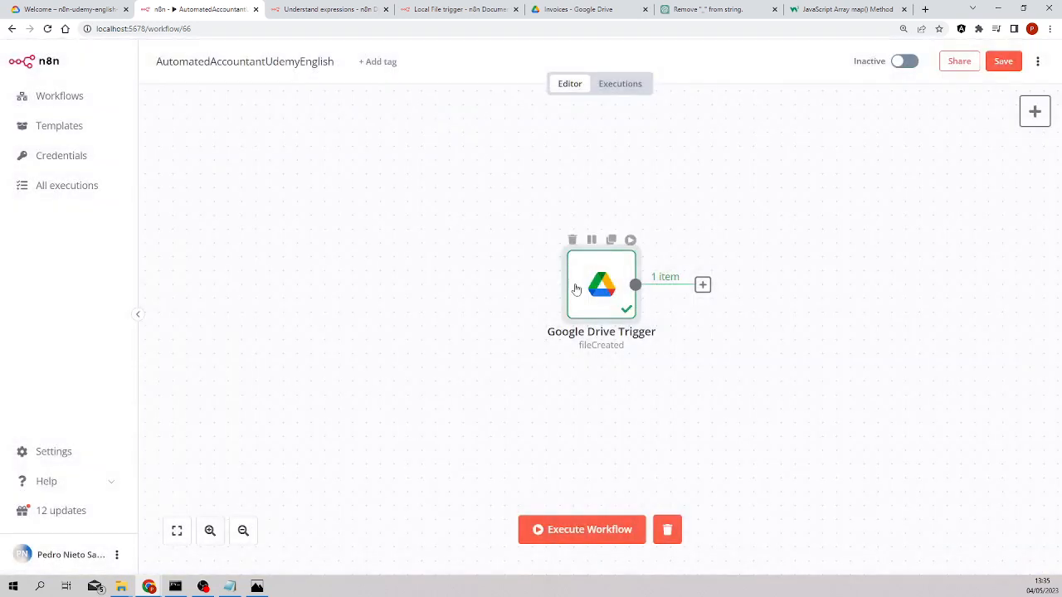
# Add a Google Drive node after the Google Drive Trigger
pyautogui.hscroll(5, 576, 289)
pyautogui.click(371, 243)
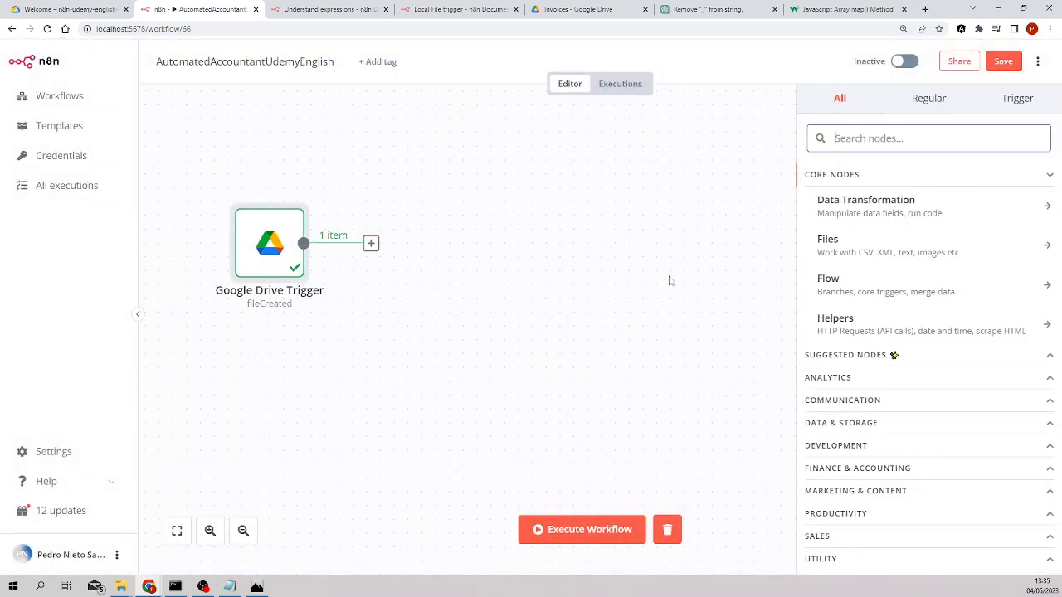
pyautogui.write('dri')
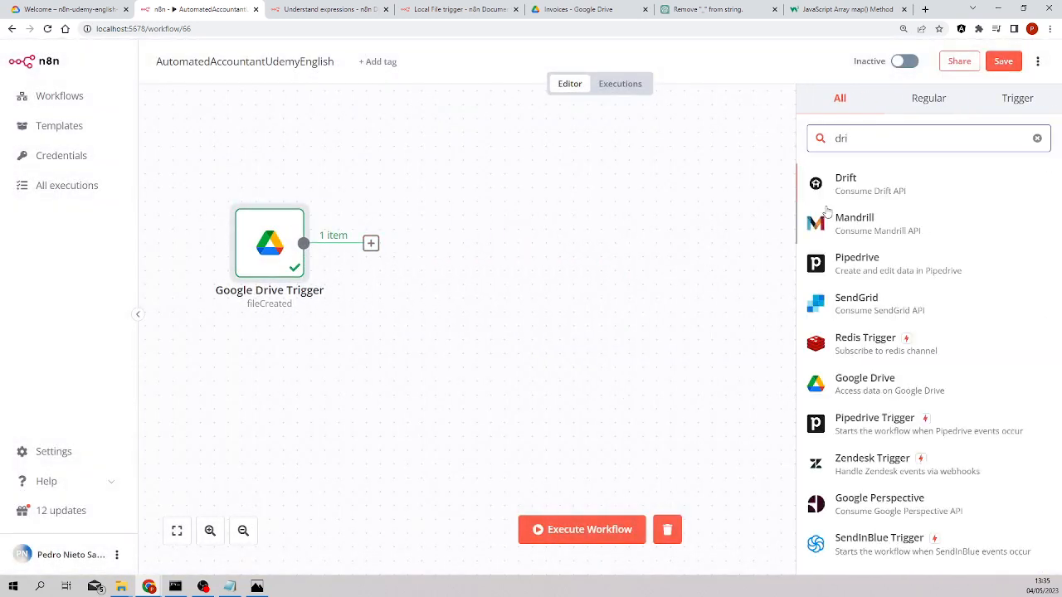
pyautogui.write('v')
pyautogui.click(872, 218)
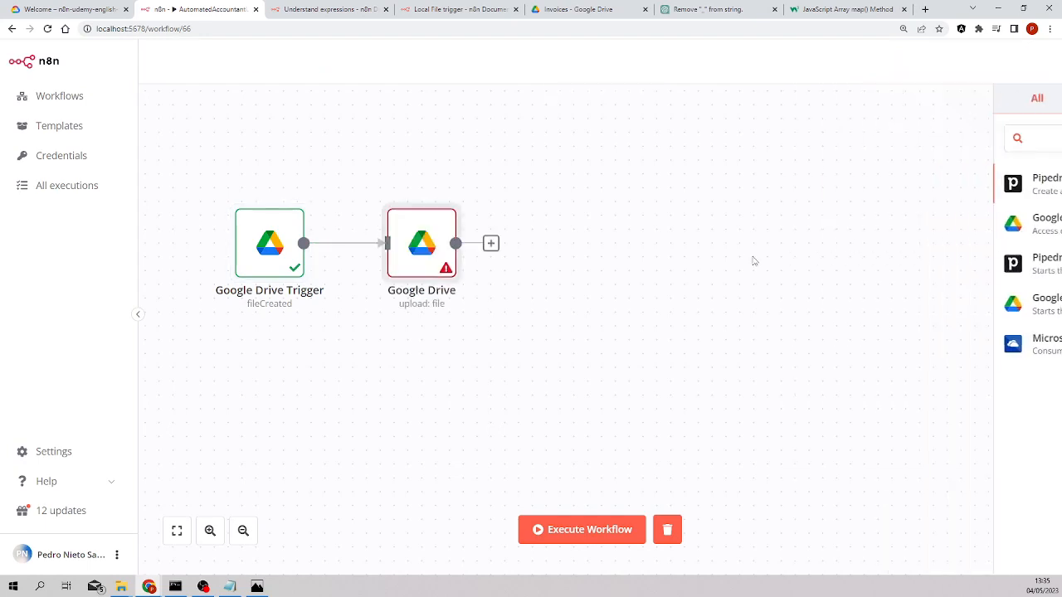
# Connect the Google Drive node with the Google Drive Udemy English Tutorial credential and set it to the Download operation on the File resource
pyautogui.click(449, 150)
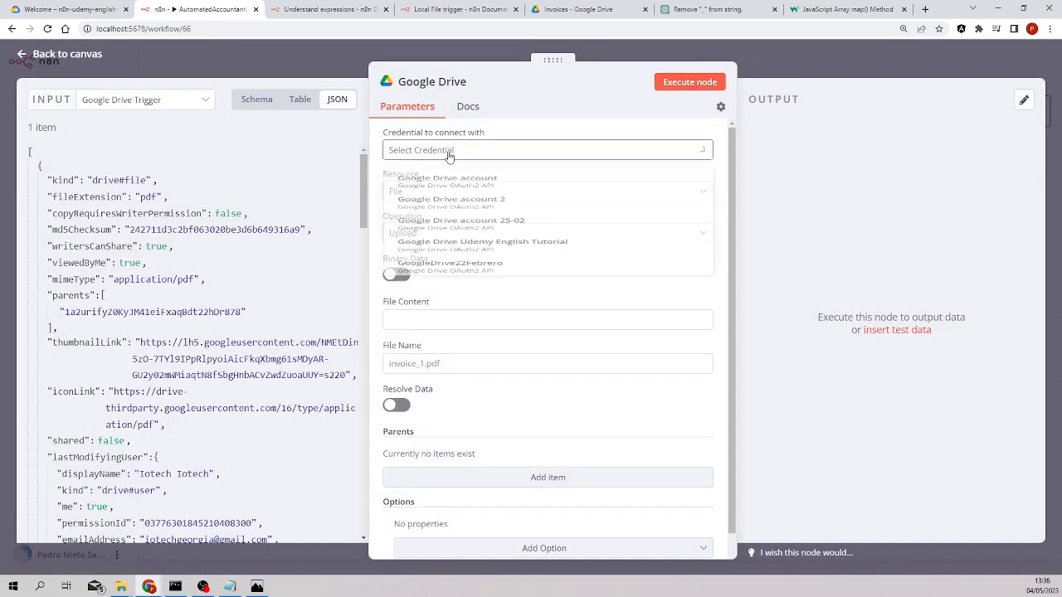
pyautogui.click(490, 287)
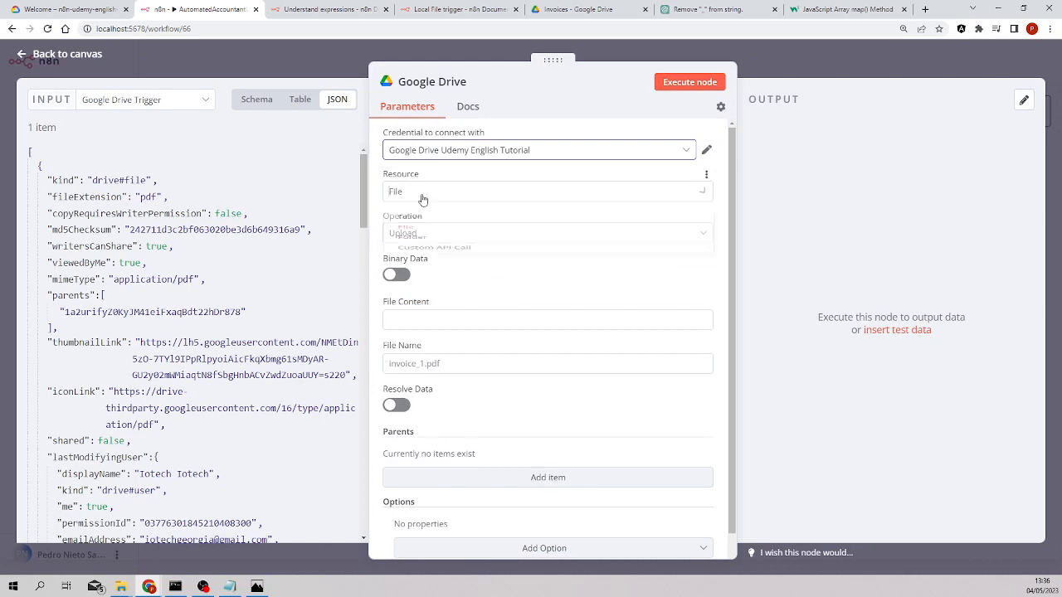
pyautogui.click(423, 200)
pyautogui.click(420, 249)
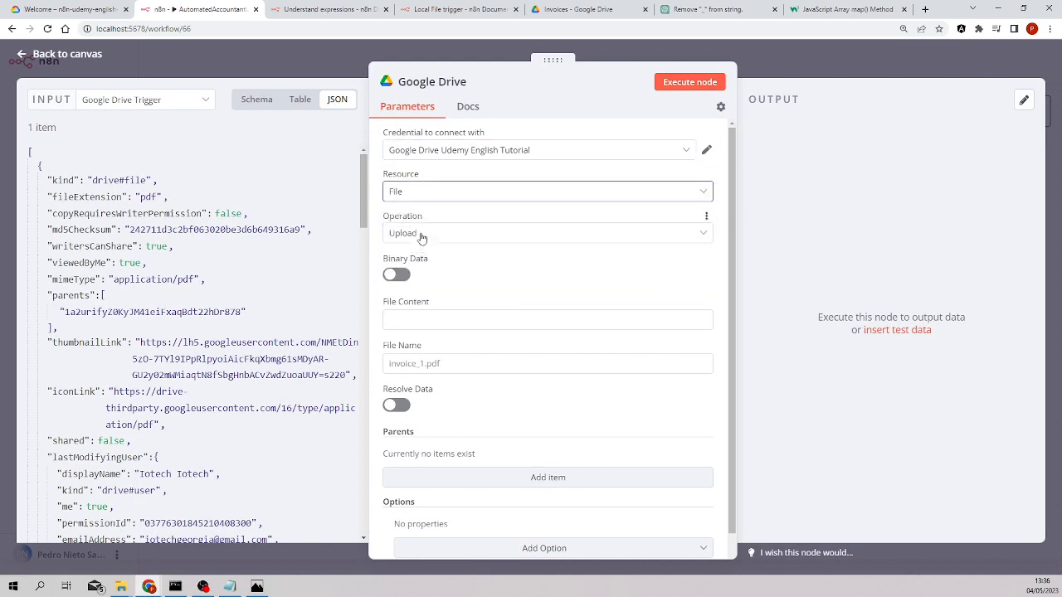
pyautogui.click(422, 239)
pyautogui.click(440, 276)
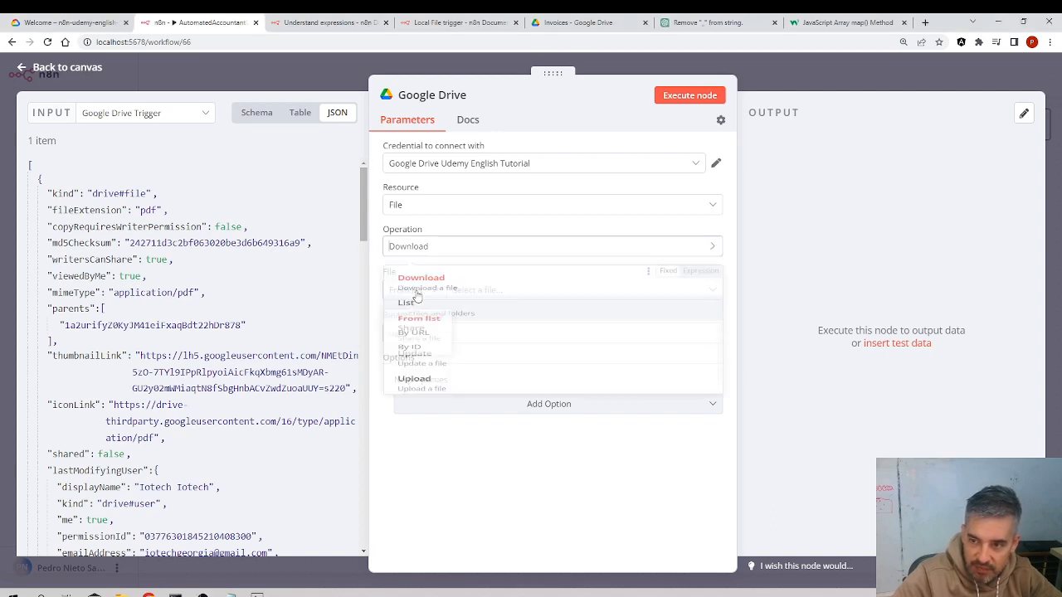
# Identify the file to download by ID, mapping the file's id from the trigger output as {{ $json.id }}
pyautogui.click(412, 290)
pyautogui.click(417, 370)
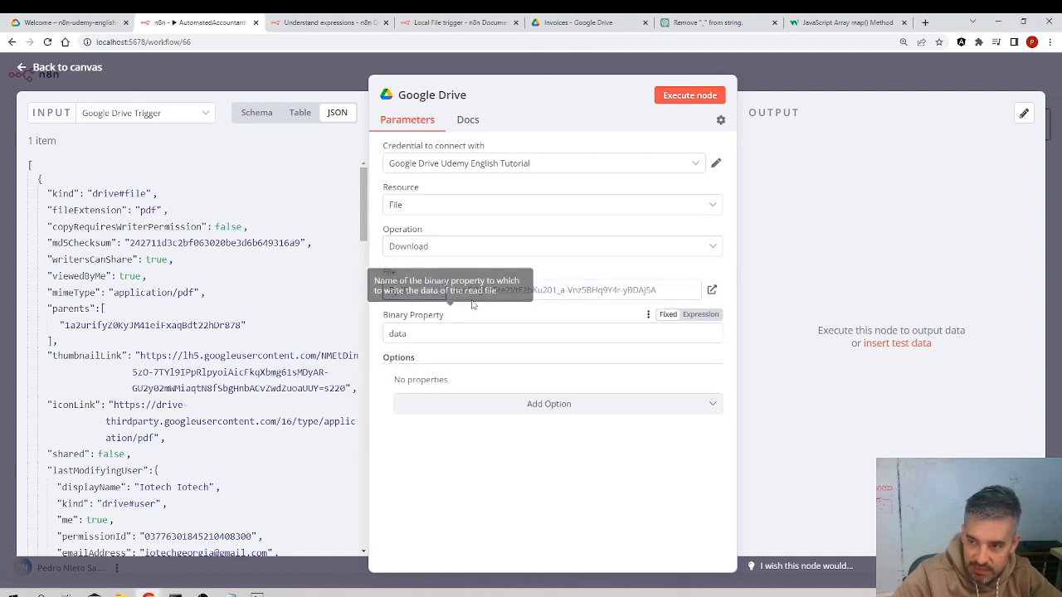
pyautogui.moveTo(364, 199); pyautogui.dragTo(352, 332)
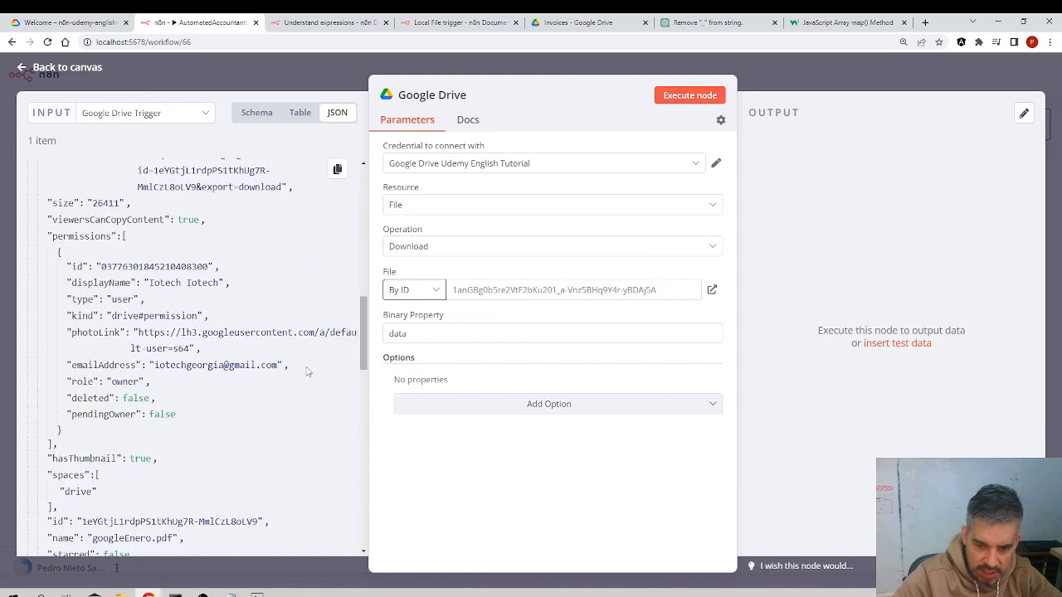
pyautogui.moveTo(51, 521); pyautogui.dragTo(504, 295)
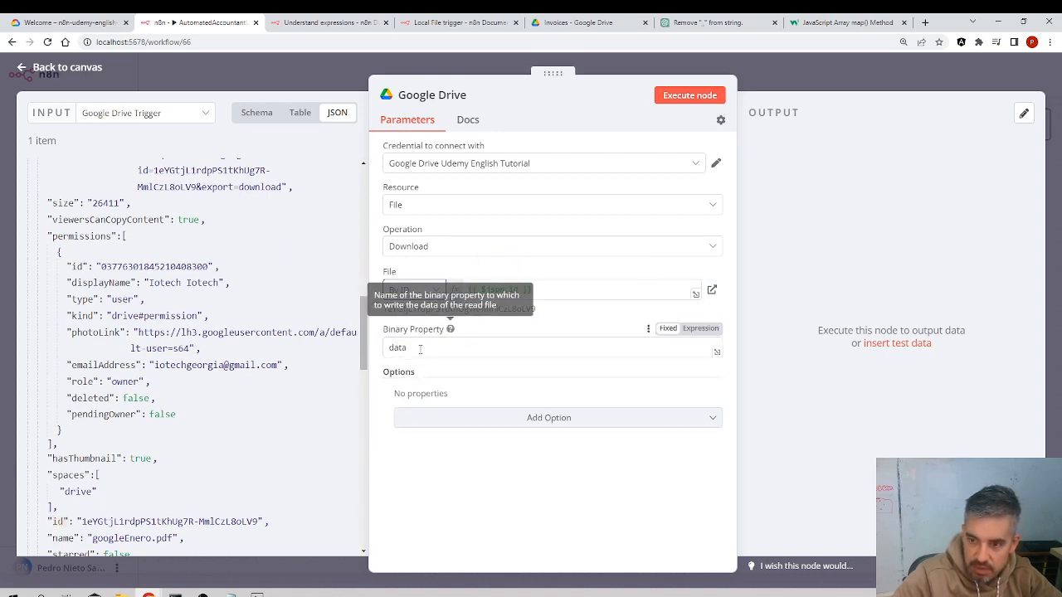
# Execute the Google Drive node and check its binary output by saving the googleEnero PDF to the Descargas folder, returning to the canvas
pyautogui.click(690, 95)
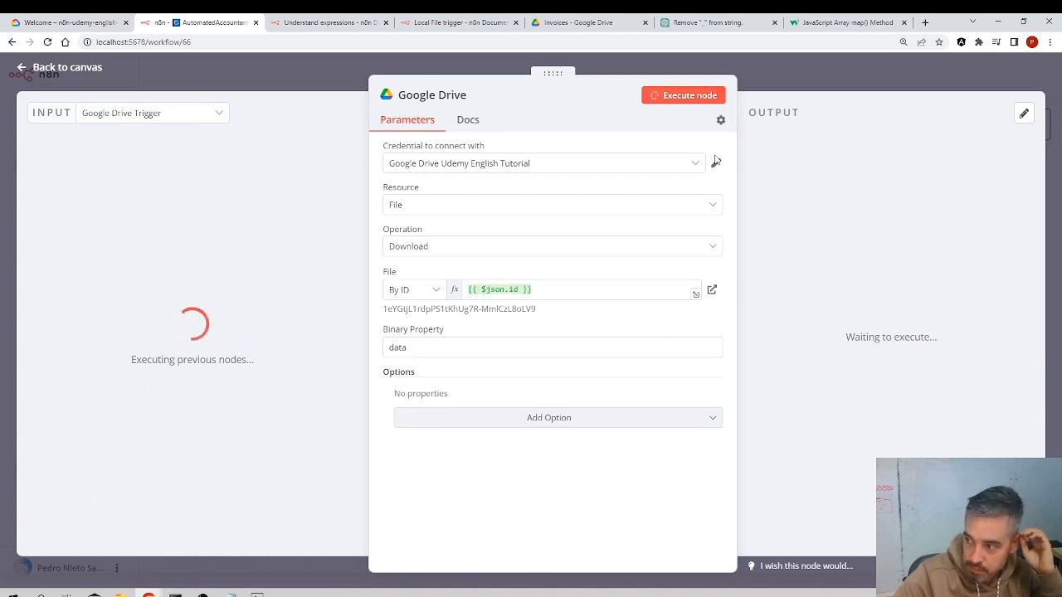
pyautogui.click(1002, 115)
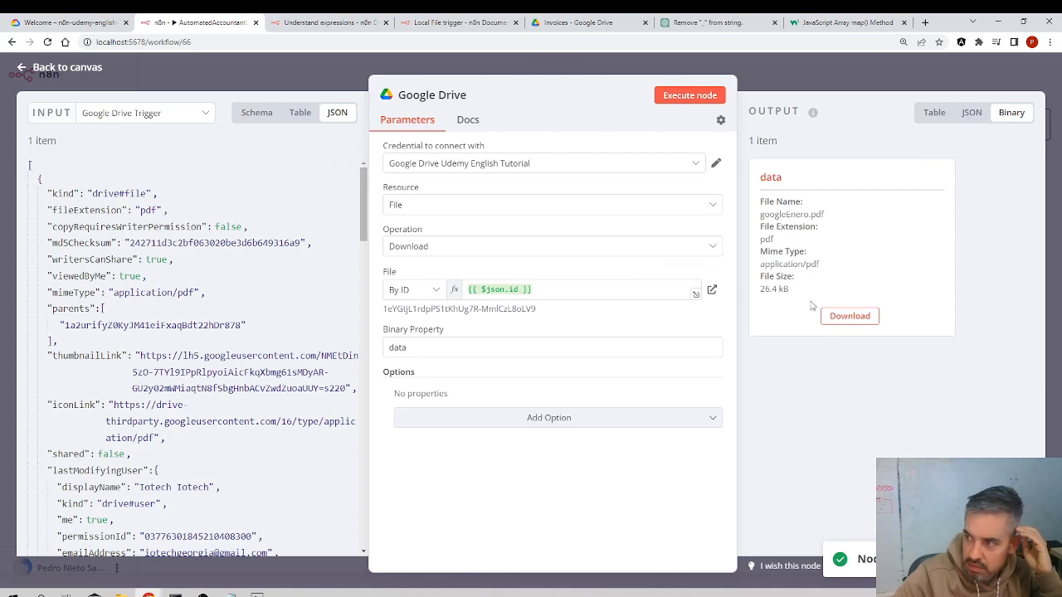
pyautogui.click(838, 317)
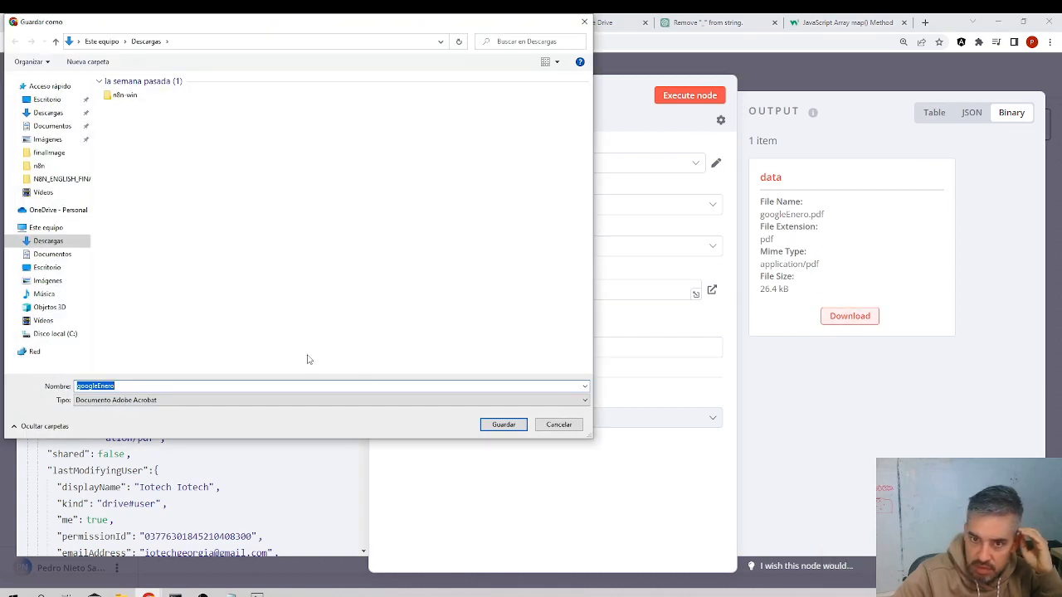
pyautogui.click(498, 426)
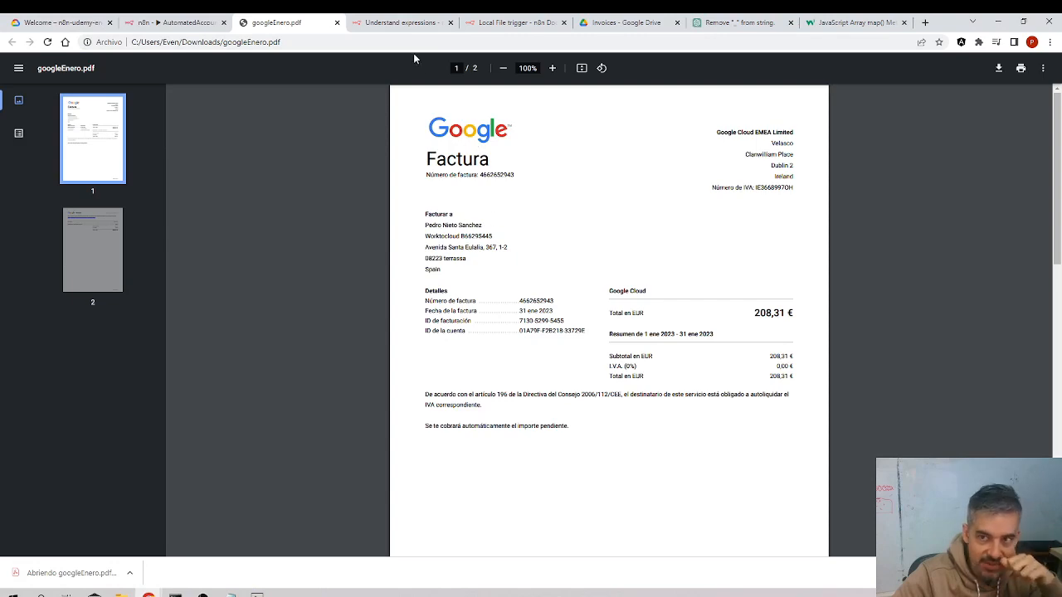
pyautogui.click(337, 23)
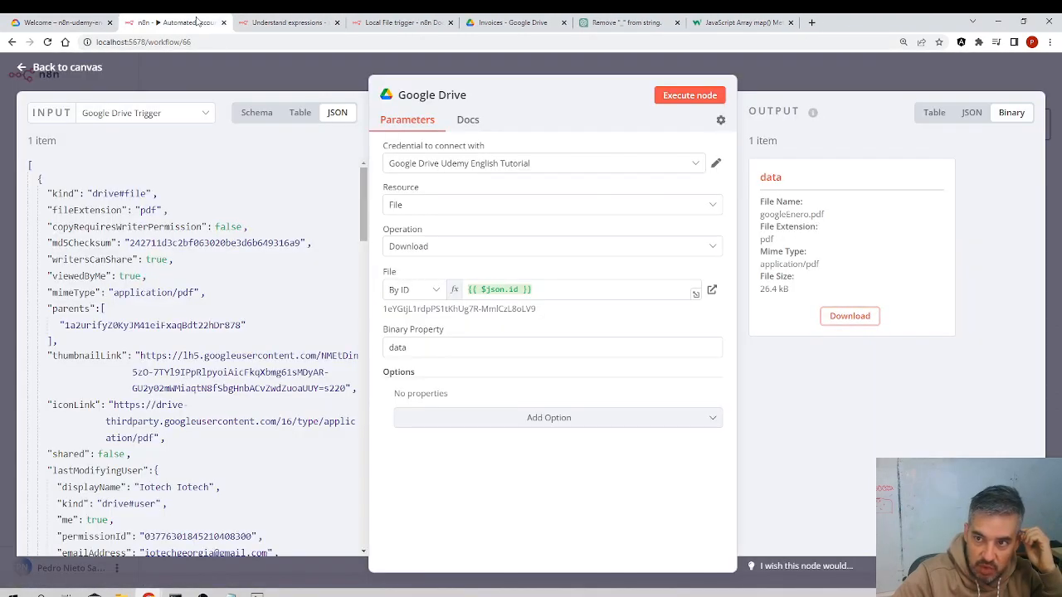
pyautogui.click(185, 72)
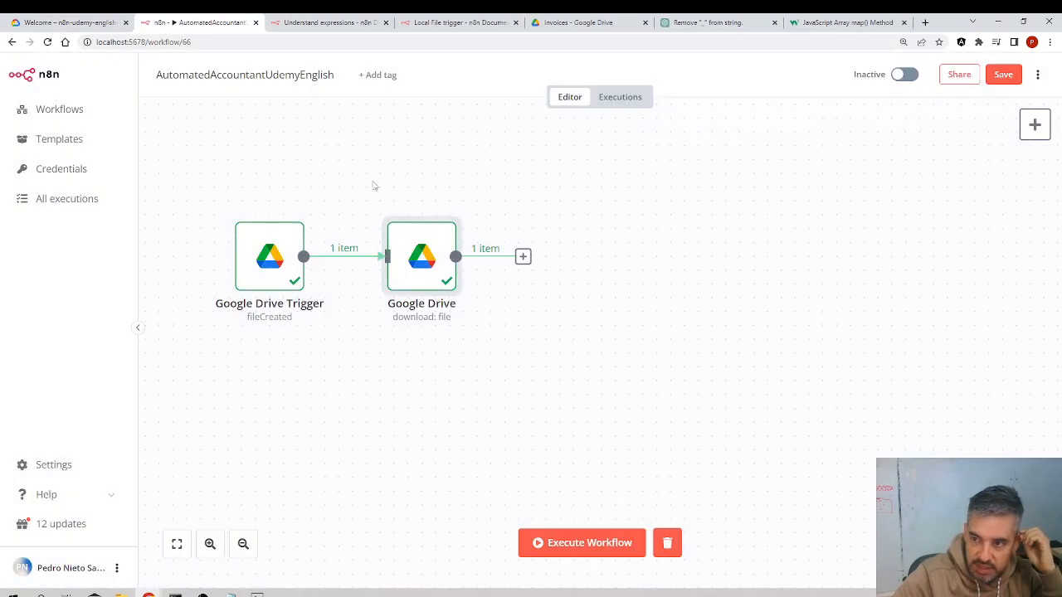
# Add a Read PDF node after the Google Drive download and execute it with data as its binary property
pyautogui.click(523, 257)
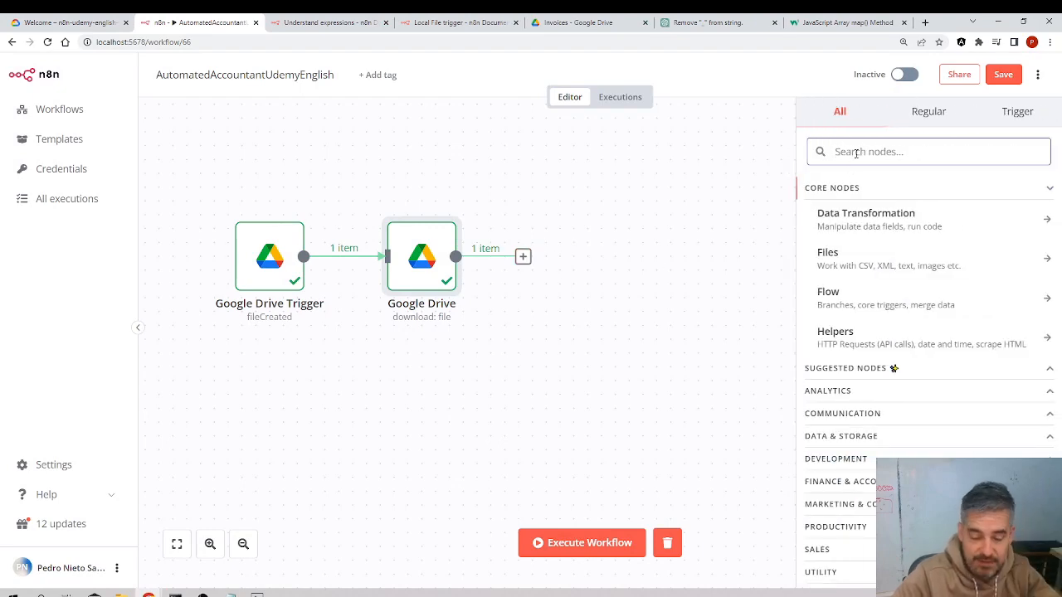
pyautogui.write('read')
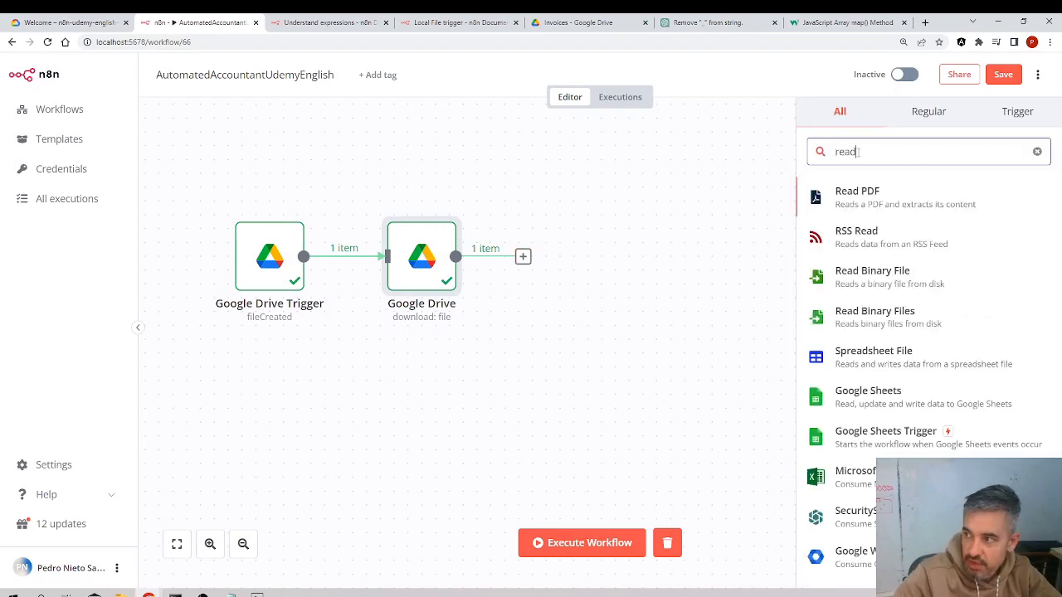
pyautogui.click(859, 199)
pyautogui.moveTo(68, 181); pyautogui.dragTo(40, 178)
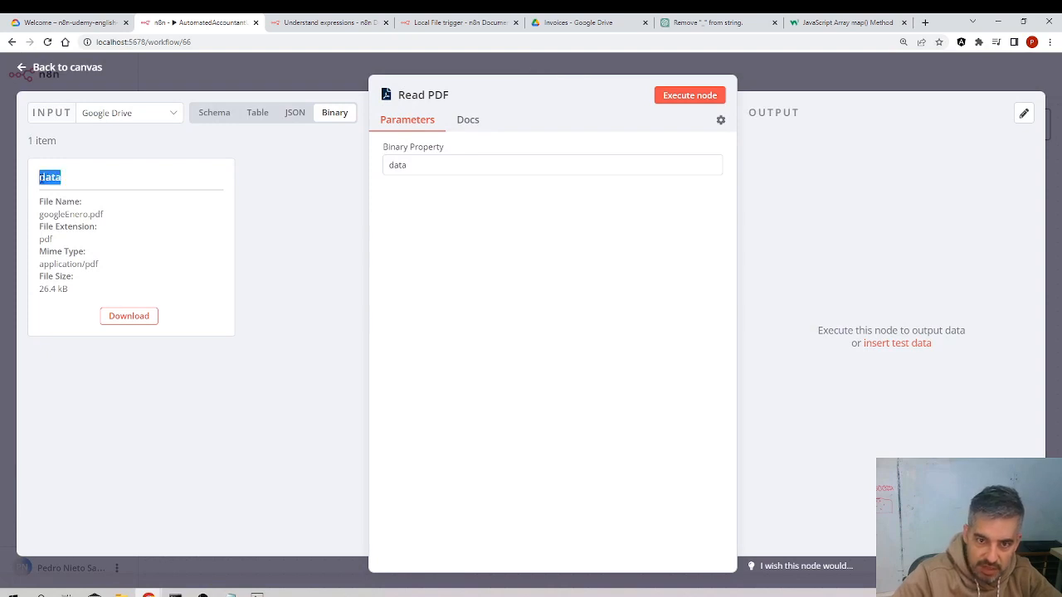
pyautogui.doubleClick(426, 166)
pyautogui.click(714, 102)
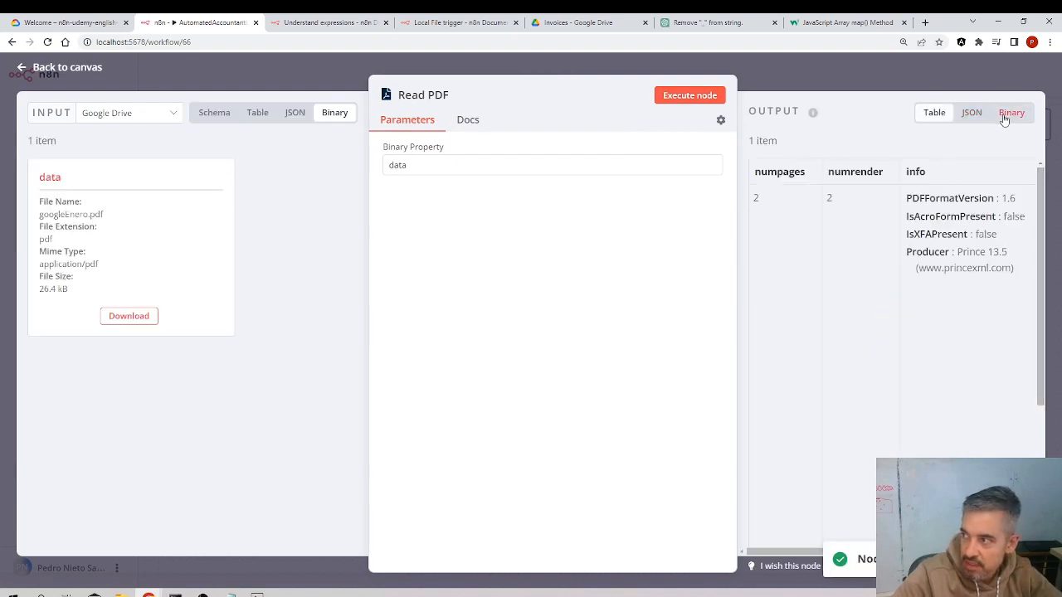
# Examine the text field extracted by the Read PDF node in its JSON output and return to the canvas
pyautogui.click(972, 115)
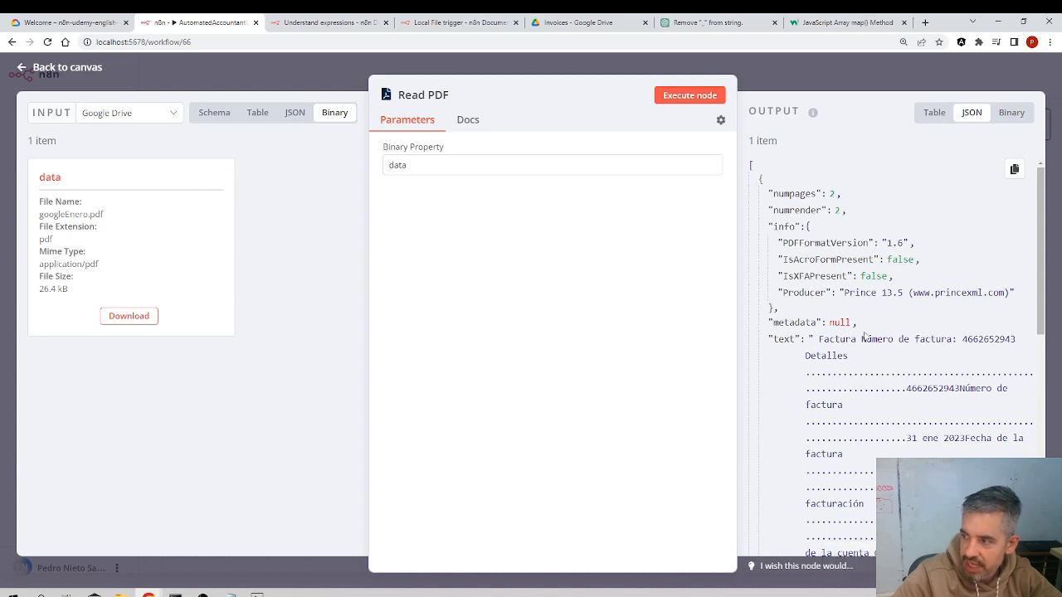
pyautogui.moveTo(797, 339); pyautogui.dragTo(773, 339)
pyautogui.click(799, 336)
pyautogui.click(776, 339)
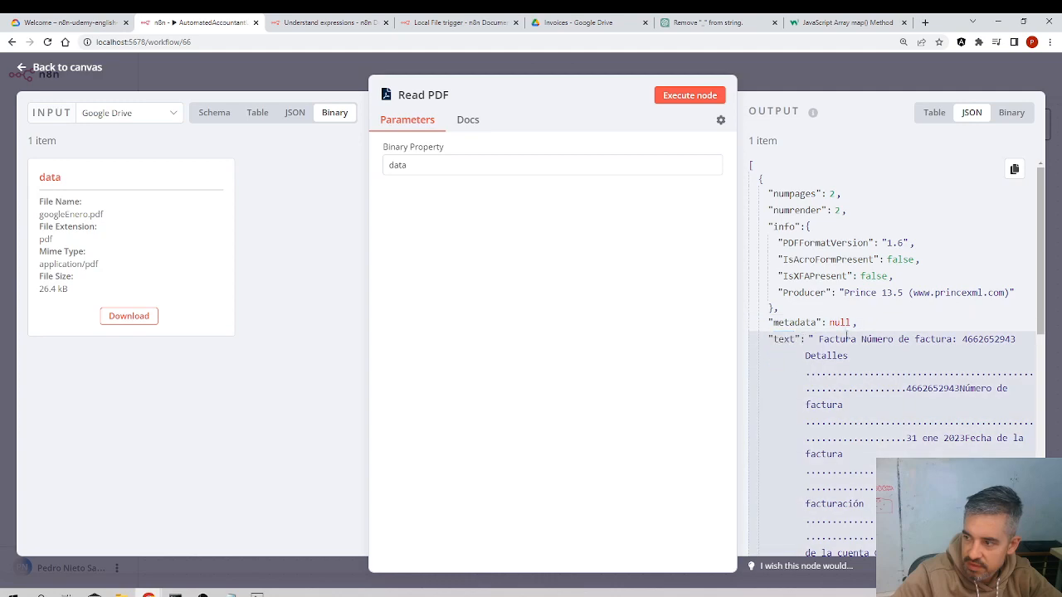
pyautogui.scroll(-3, 891, 316)
pyautogui.scroll(-3, 940, 309)
pyautogui.scroll(6, 940, 308)
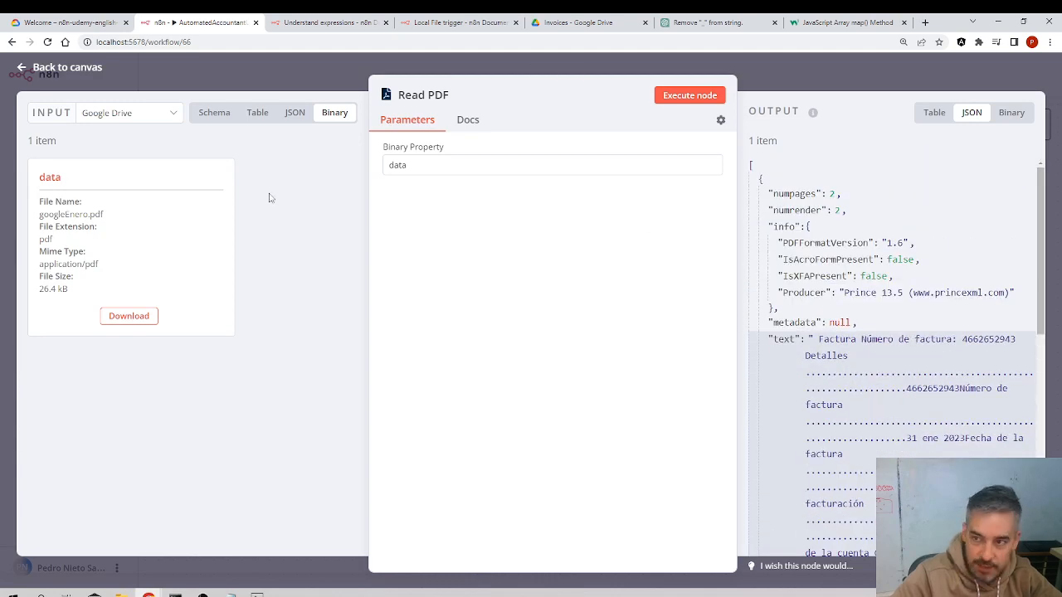
pyautogui.click(323, 88)
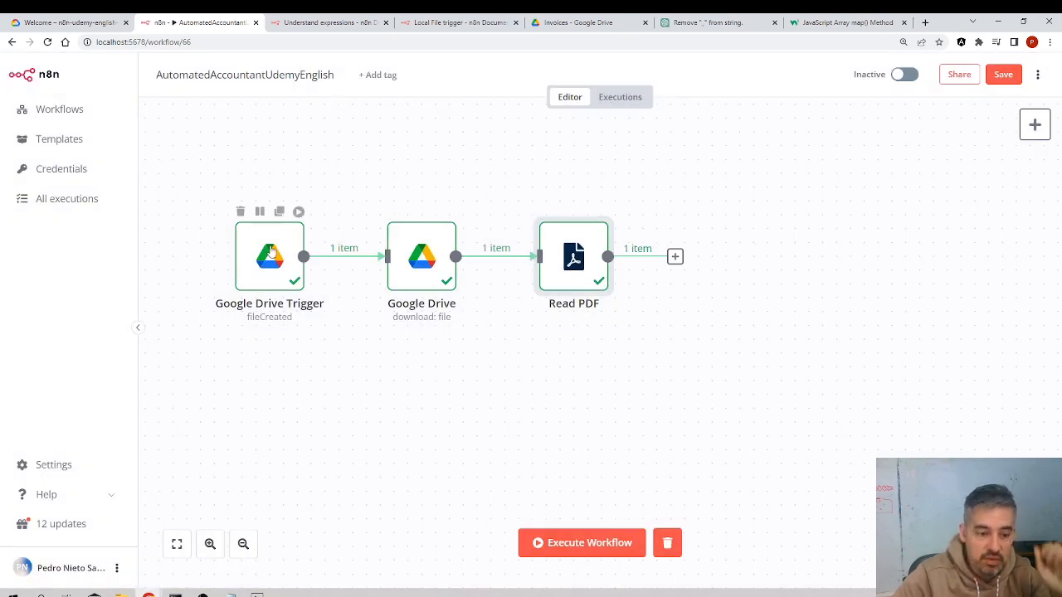